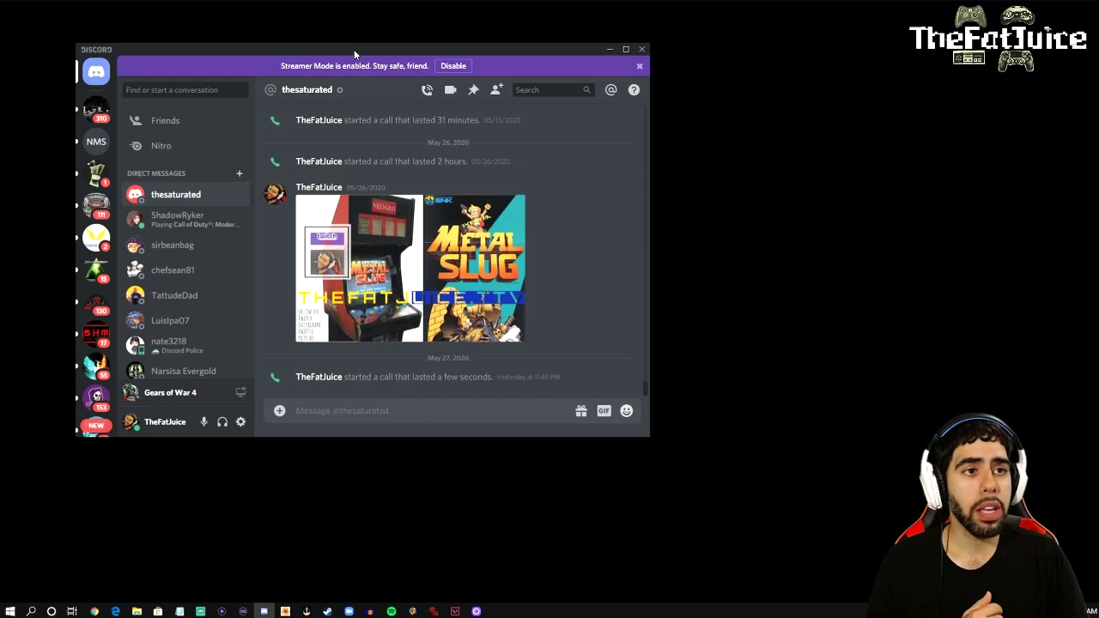
Drag the Discord window toward the right edge, leaving its DM conversation open.
drag(353, 53, 547, 60)
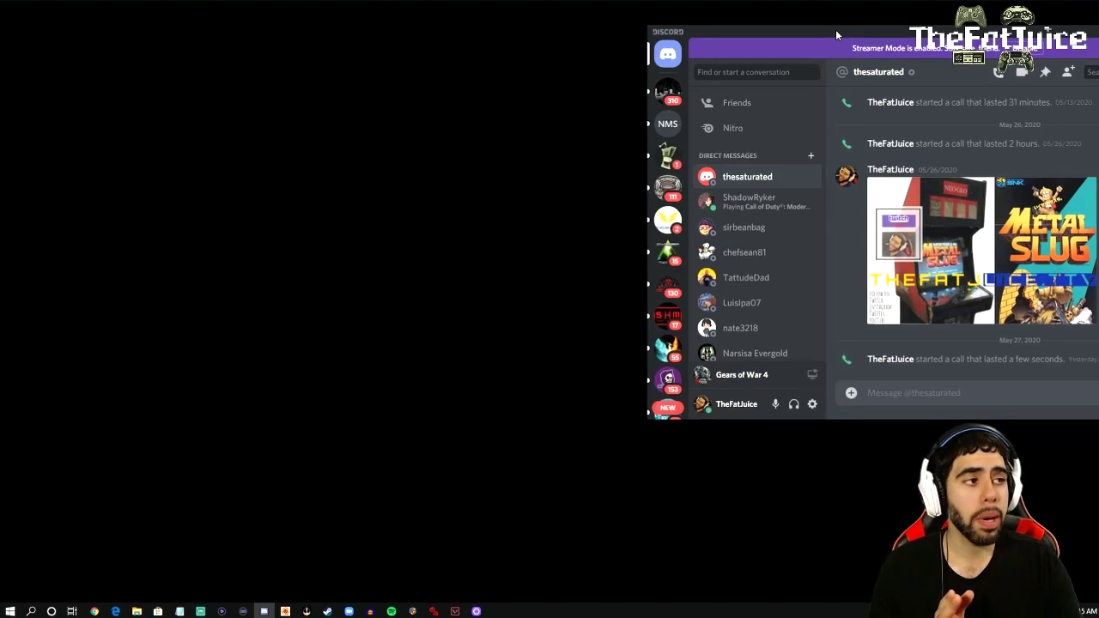
Bring Streamlabs OBS forward and centre its window over Discord.
key(alt+Tab)
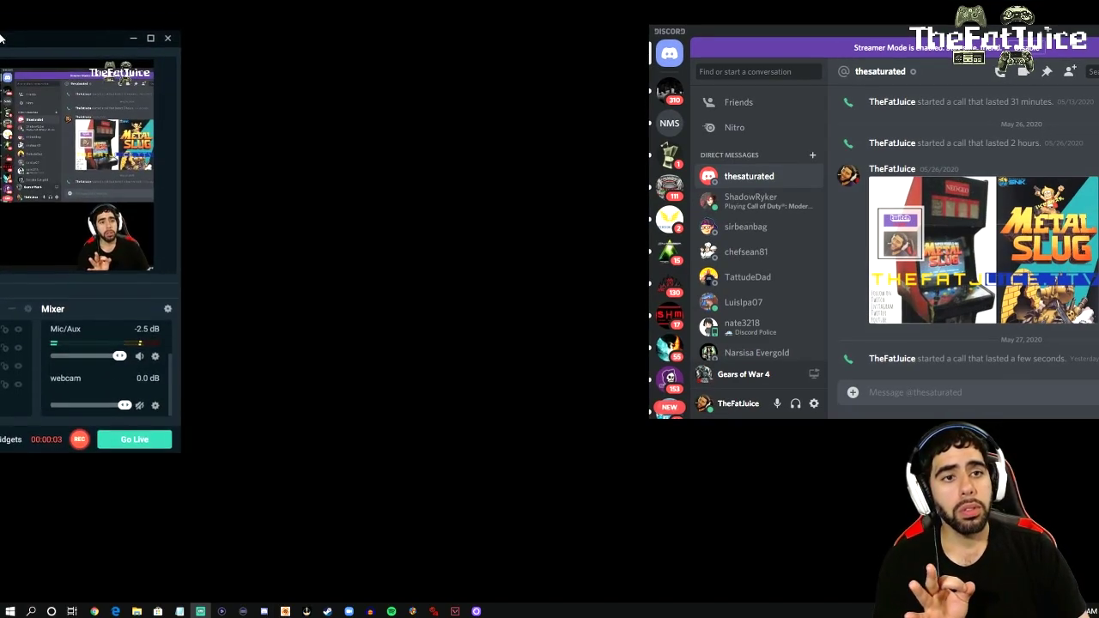
mouse_move(1, 38)
mouse_down()
mouse_move(467, 55)
mouse_move(445, 32)
mouse_move(686, 38)
mouse_up()
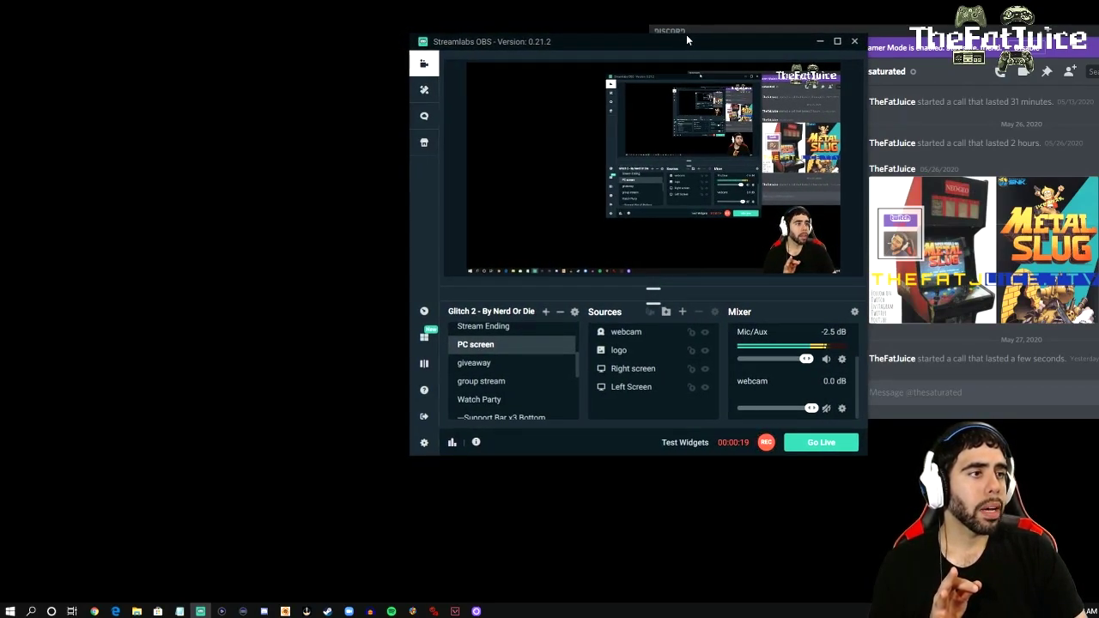
Start adding a Display Capture source as a new source, not an existing one.
click(683, 312)
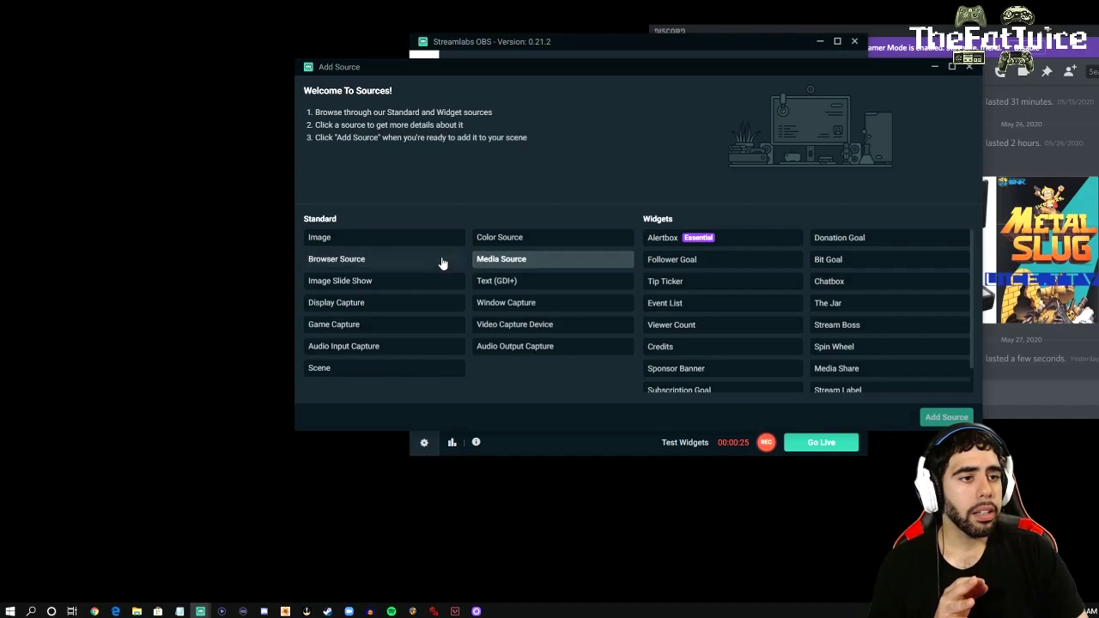
click(329, 305)
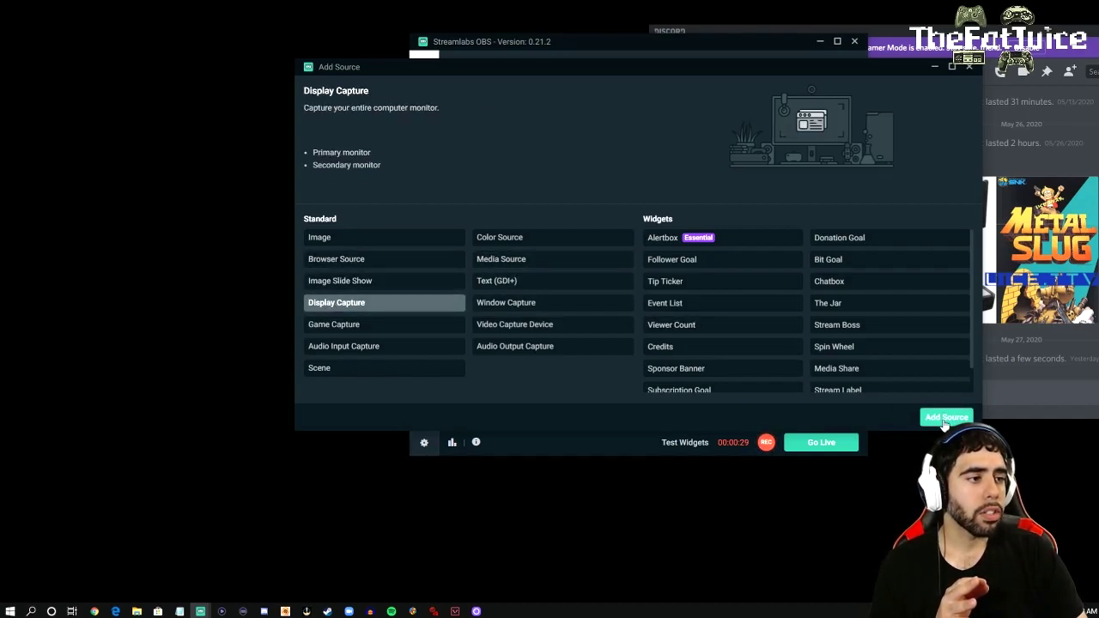
click(944, 419)
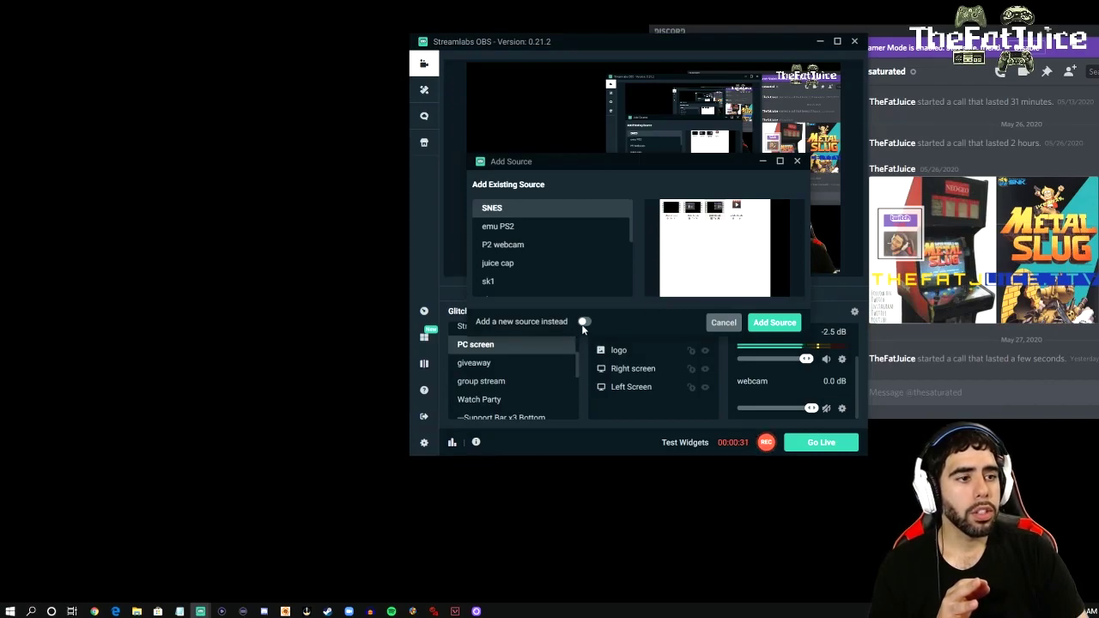
click(583, 324)
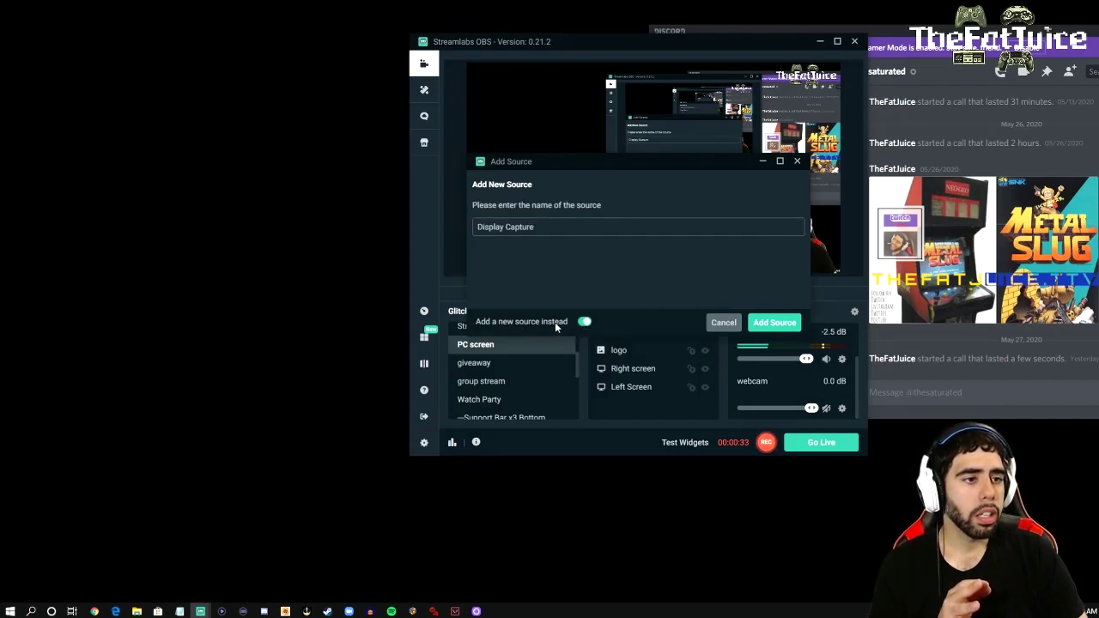
Name the source 'guest webcam', capture Display 2, and confirm.
drag(559, 226, 455, 223)
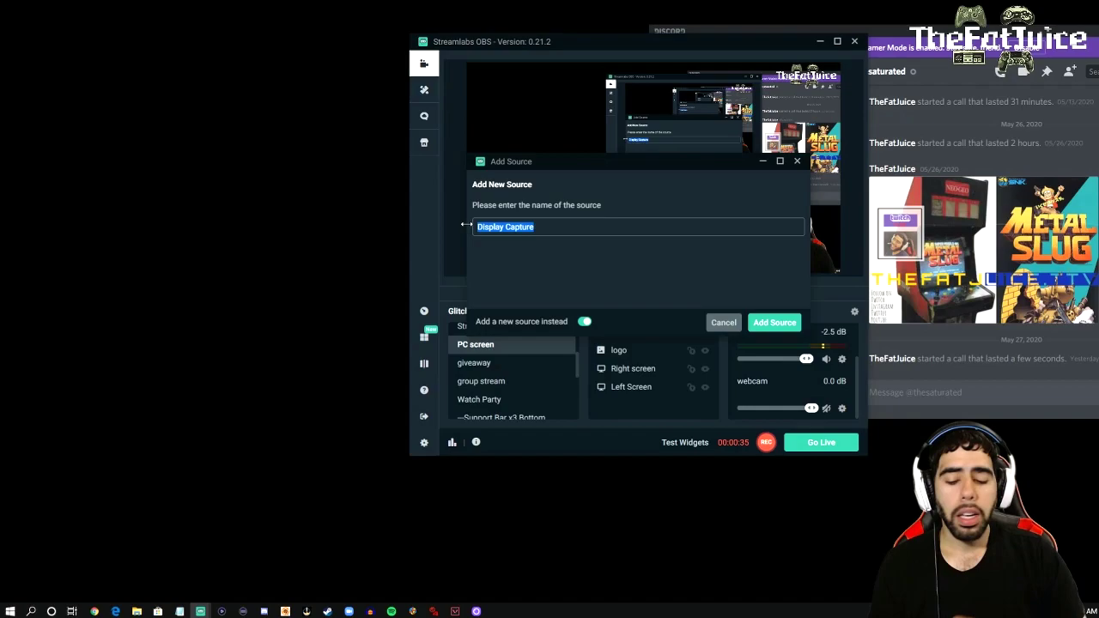
text(guest)
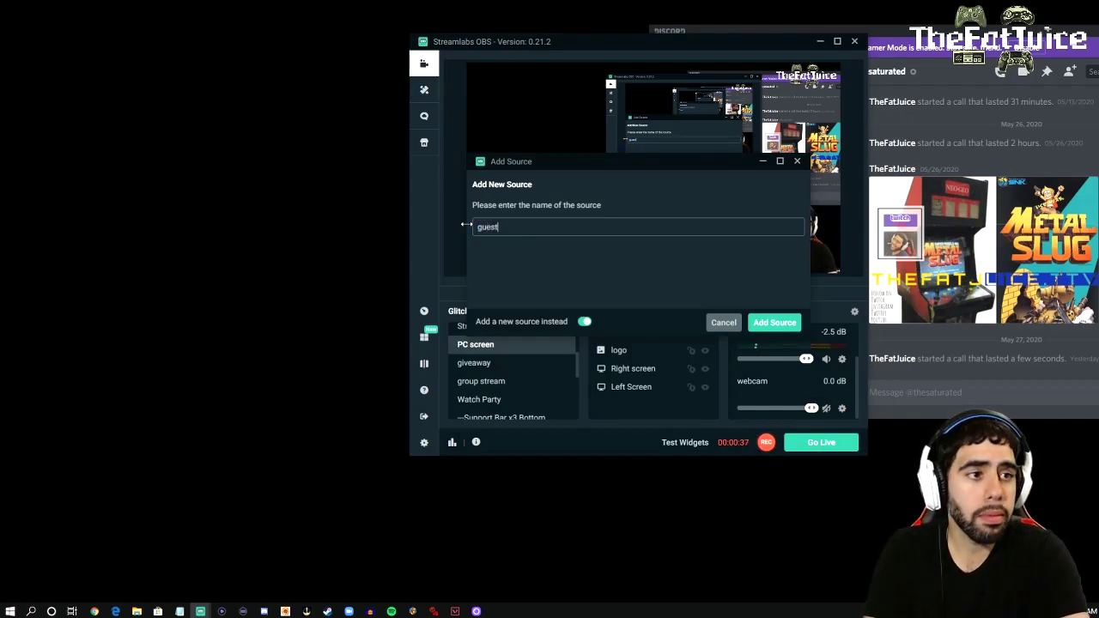
text( webcam)
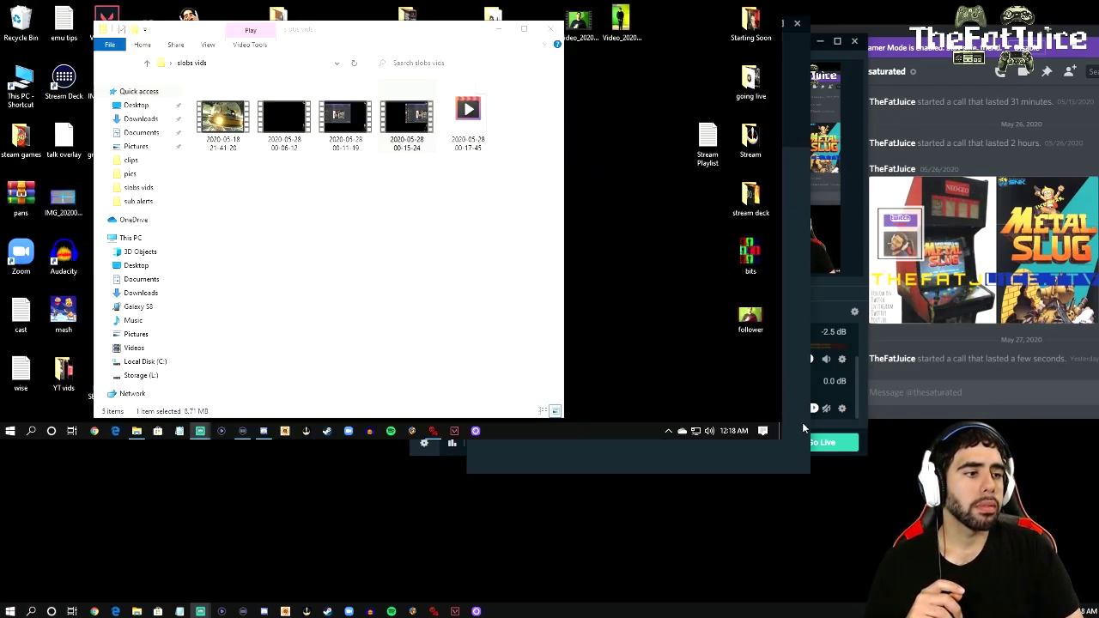
click(687, 165)
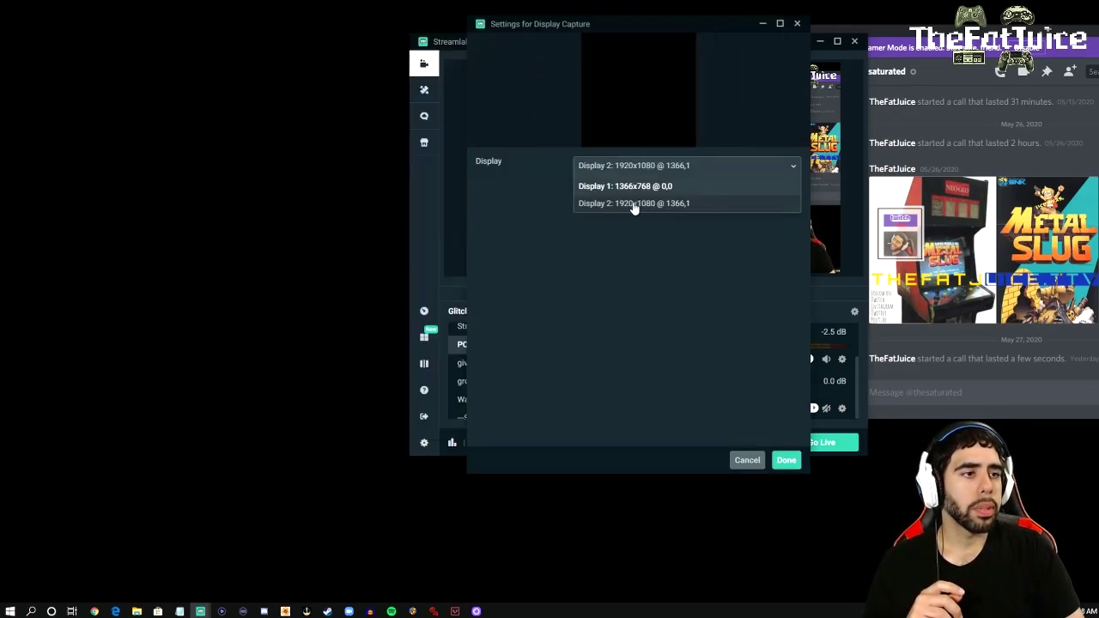
click(705, 204)
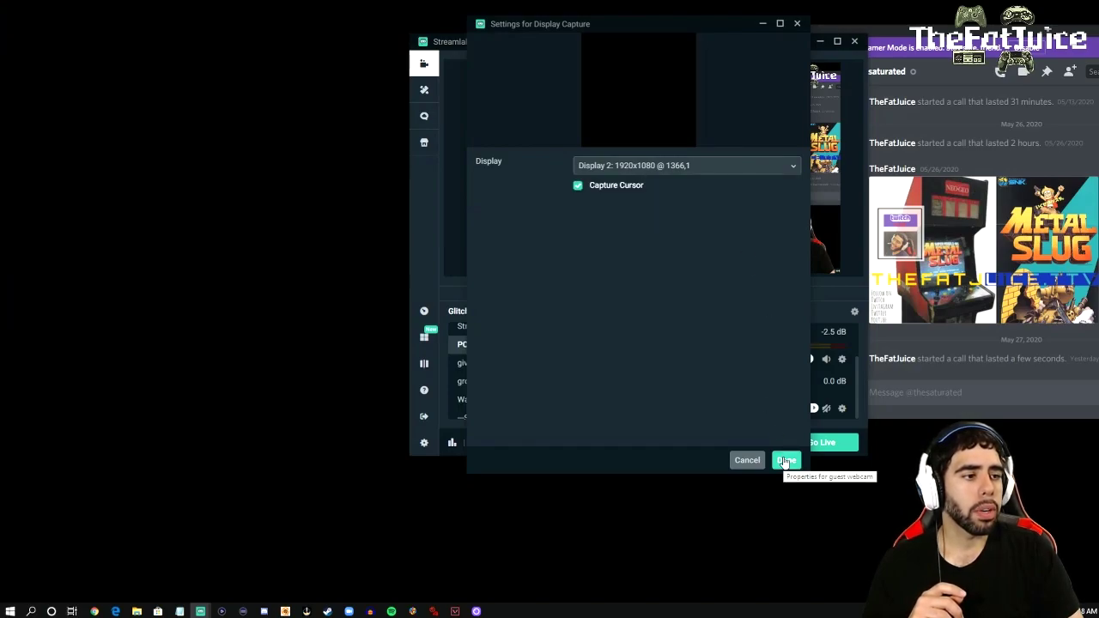
click(784, 461)
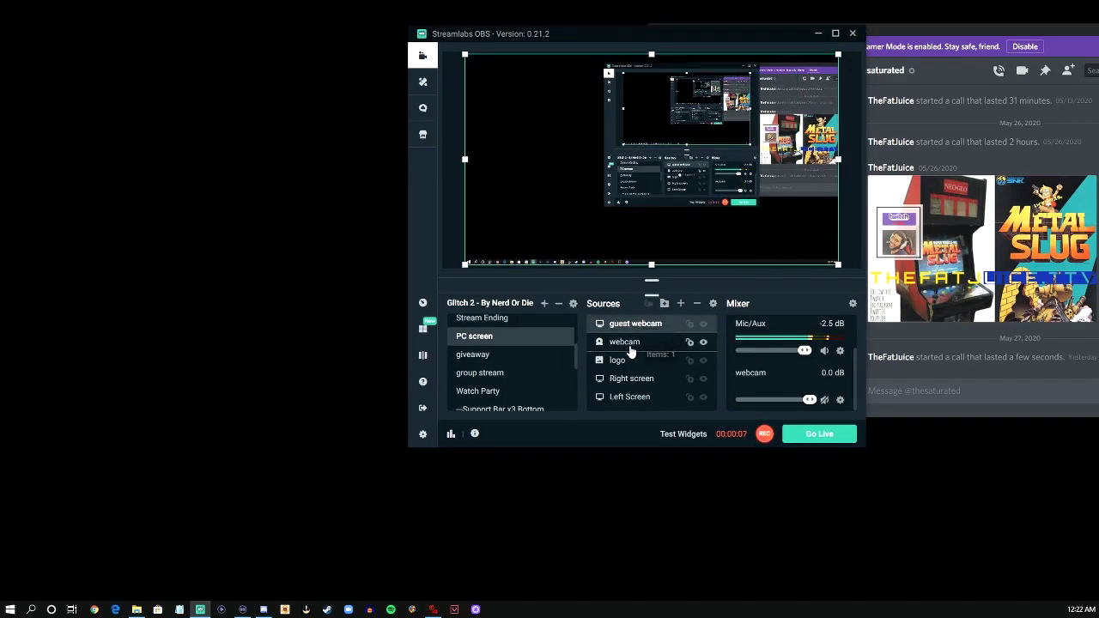
Move webcam above guest webcam in Sources and open guest webcam's filters.
drag(630, 351, 629, 330)
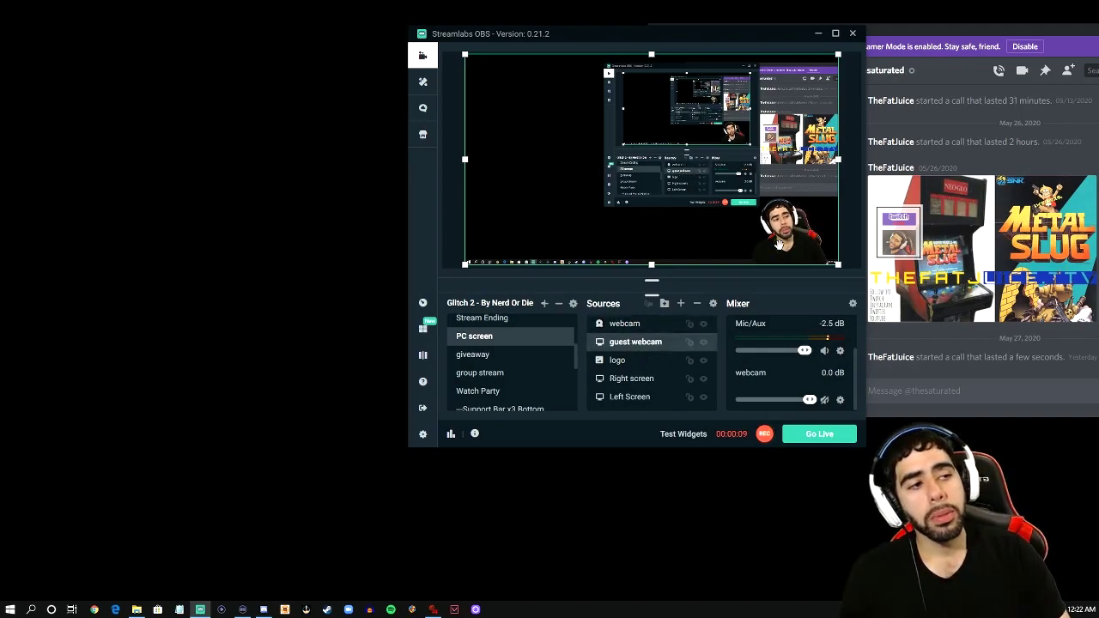
right_click(631, 347)
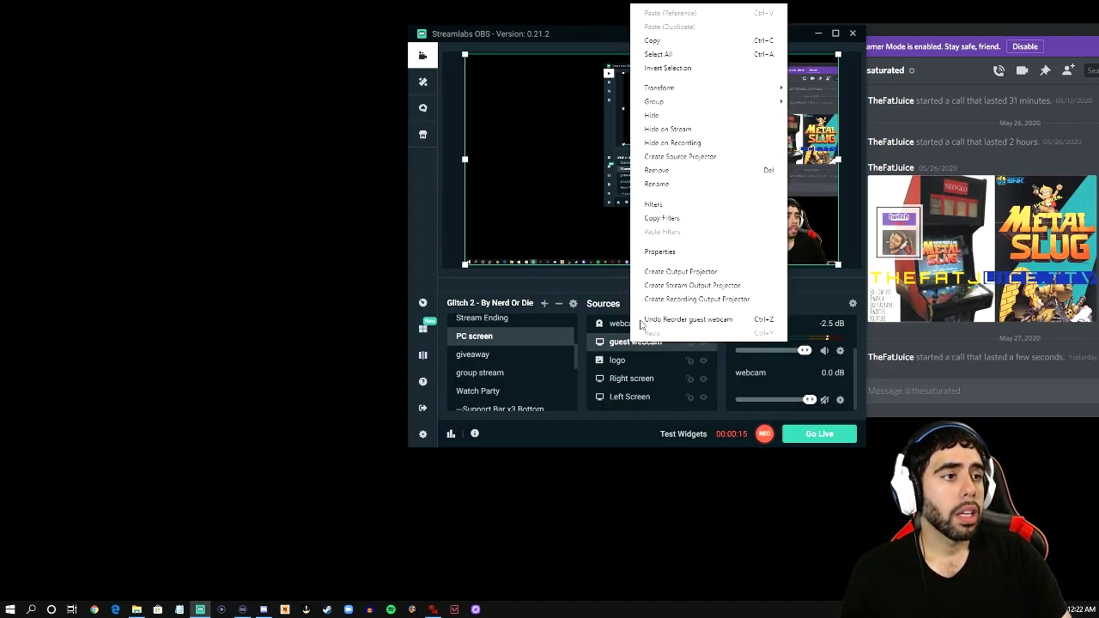
click(654, 204)
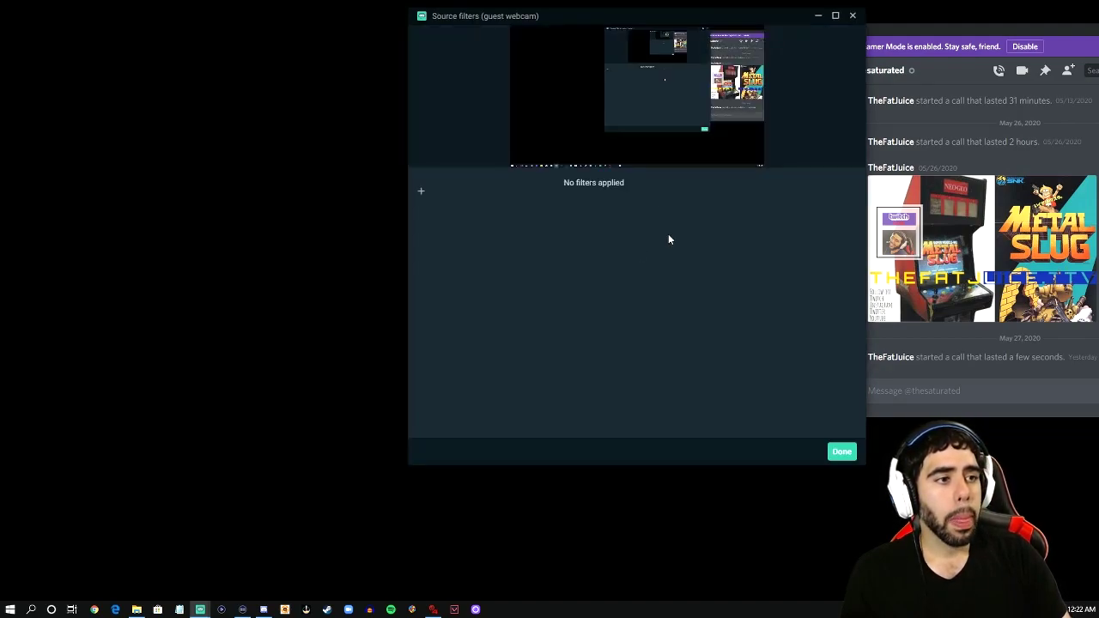
Add a new filter of type Crop/Pad to guest webcam.
click(422, 193)
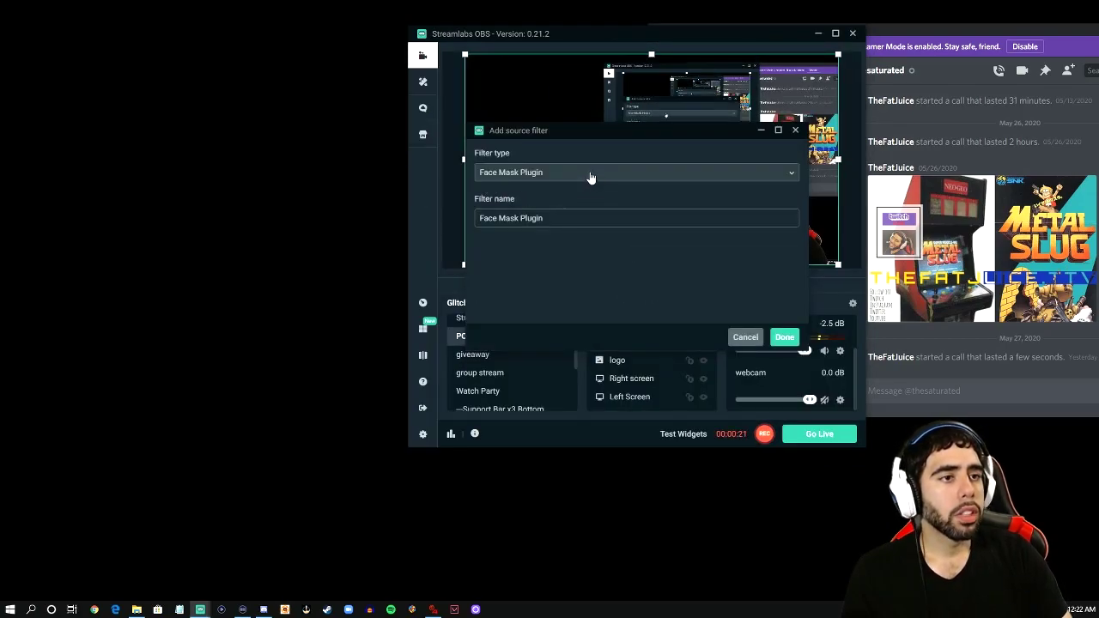
click(591, 177)
click(501, 226)
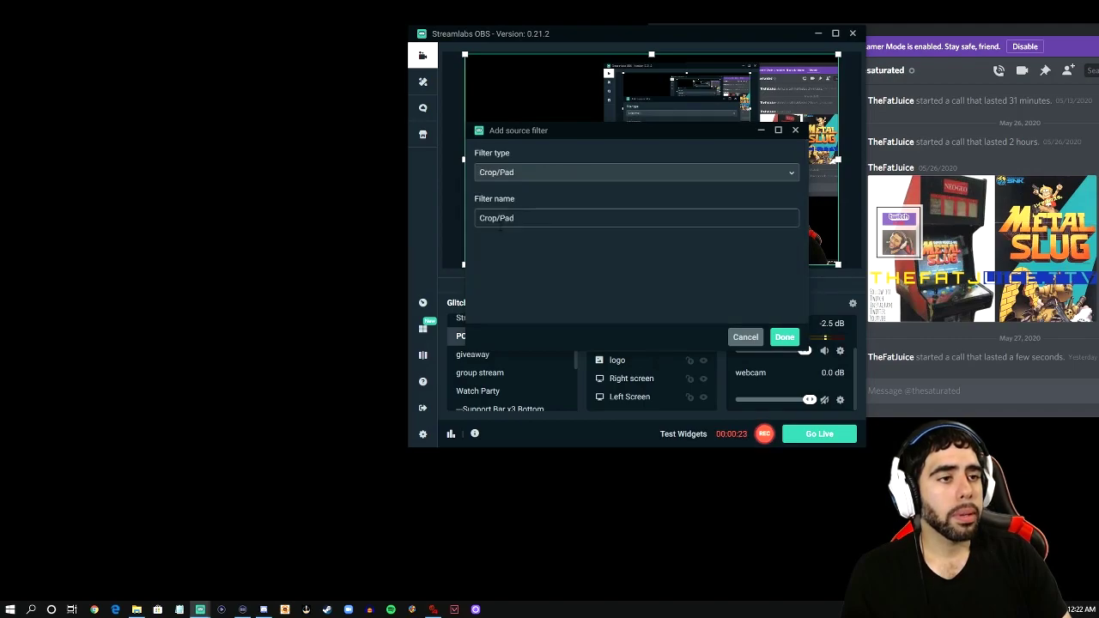
Enter initial edge values in the guest webcam's Crop/Pad filter.
click(783, 337)
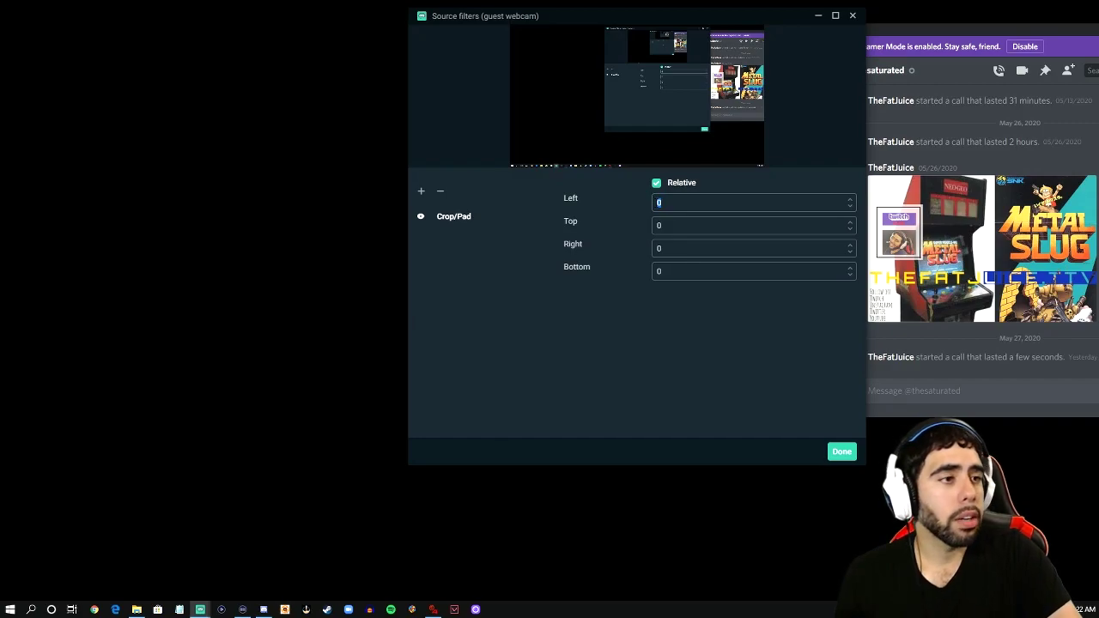
text(2000)
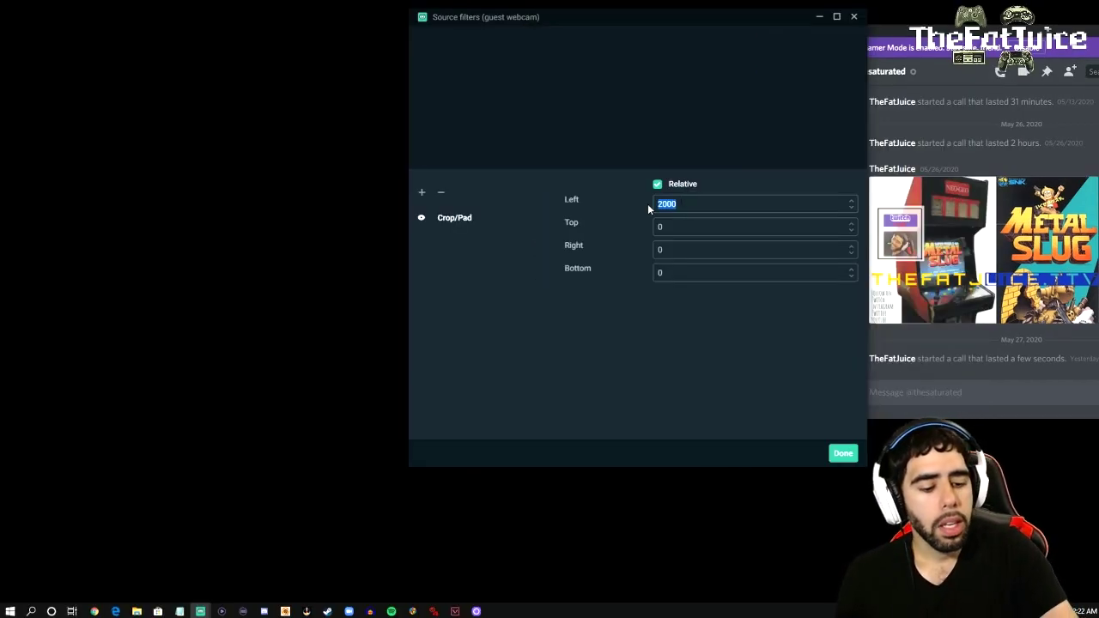
text(1500)
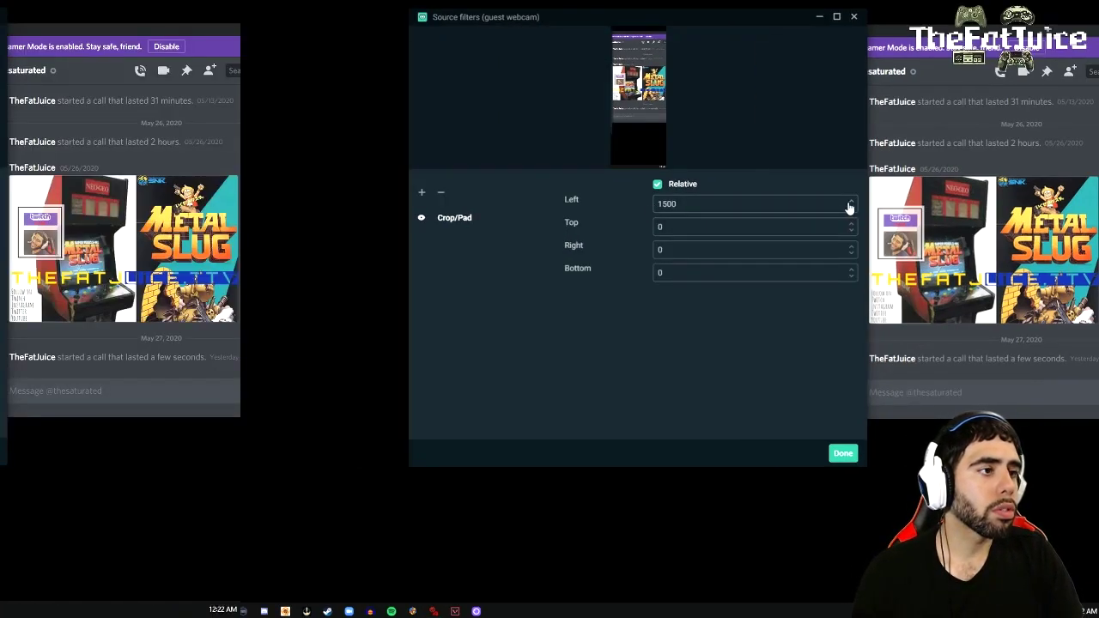
scroll(851, 203, up, 4)
text(3)
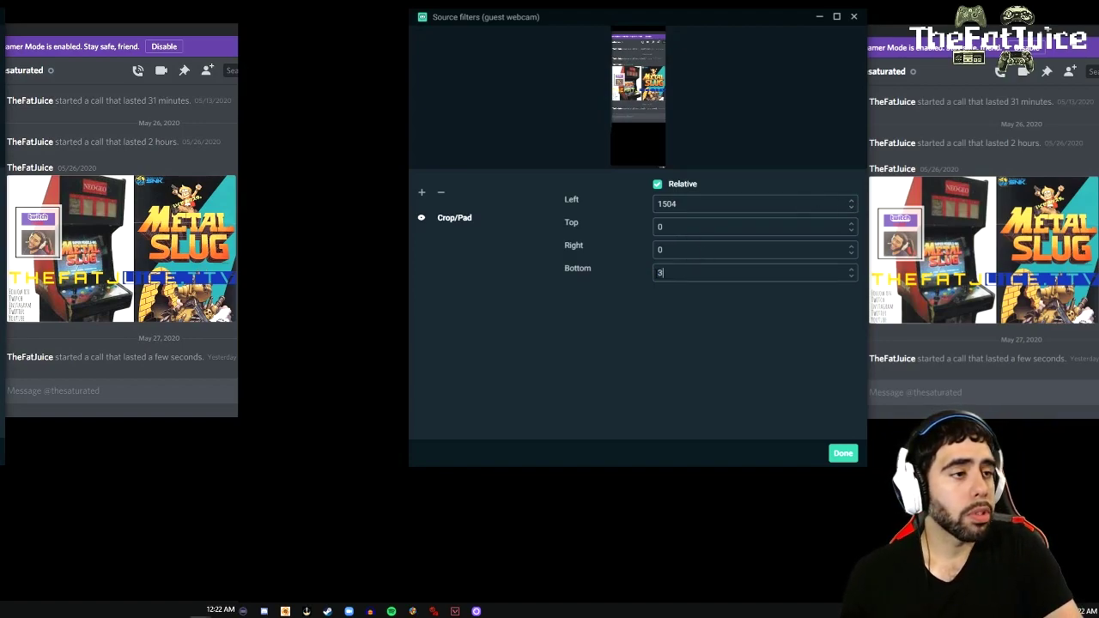
text(00)
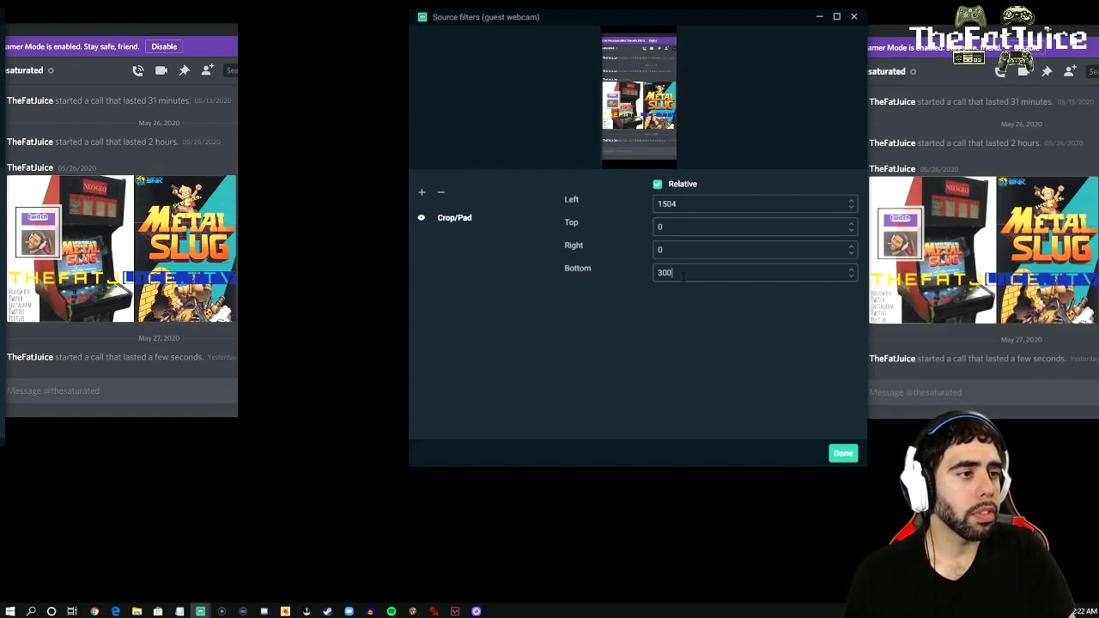
text(400)
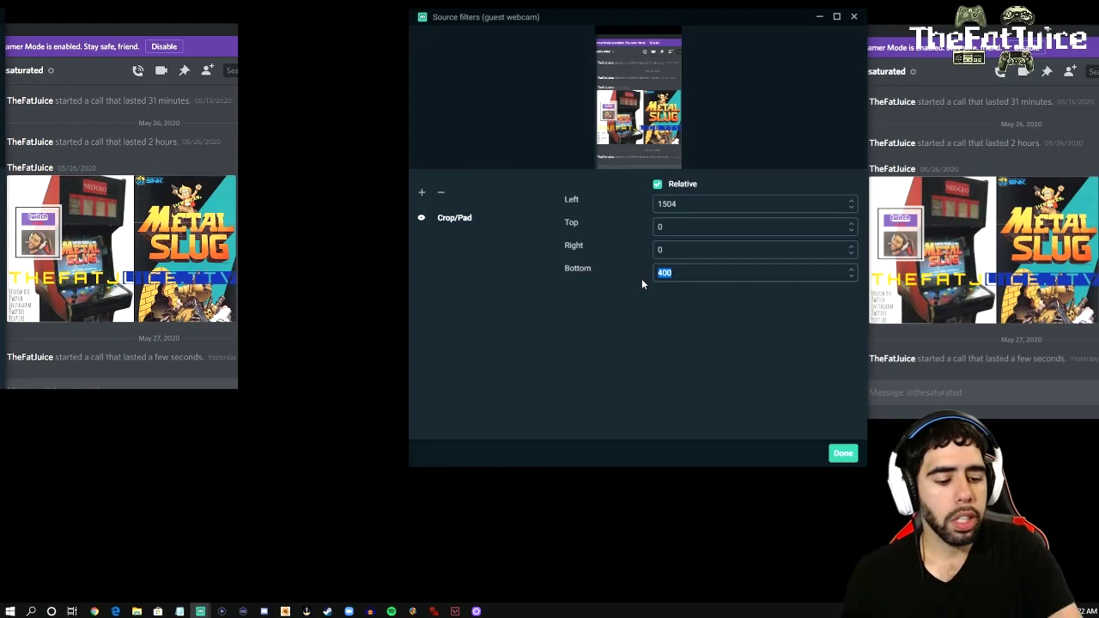
text(500)
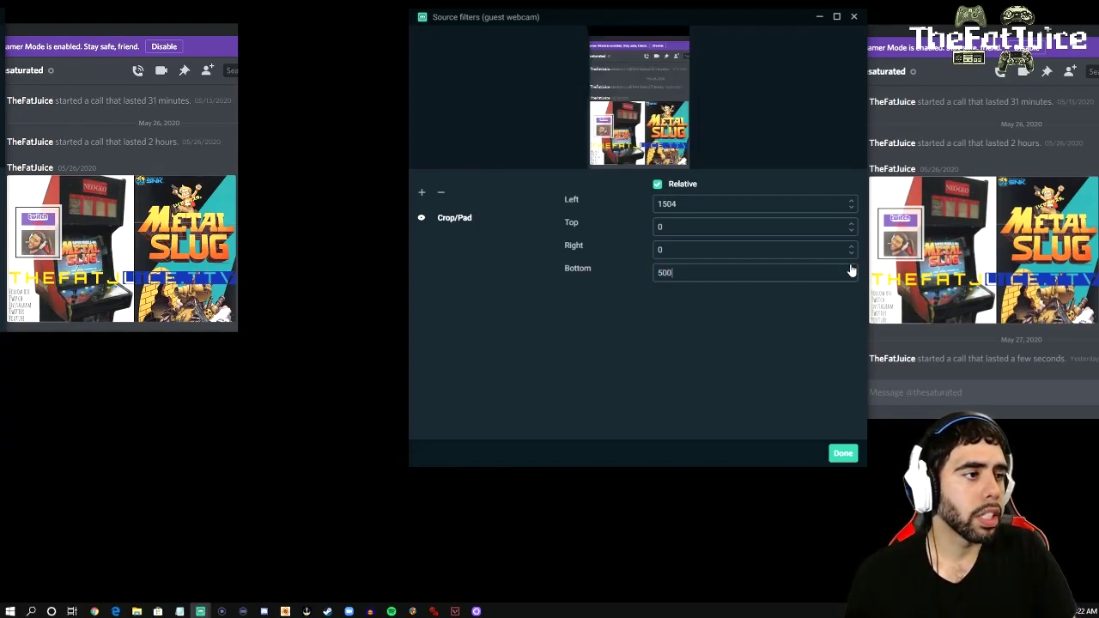
text(510)
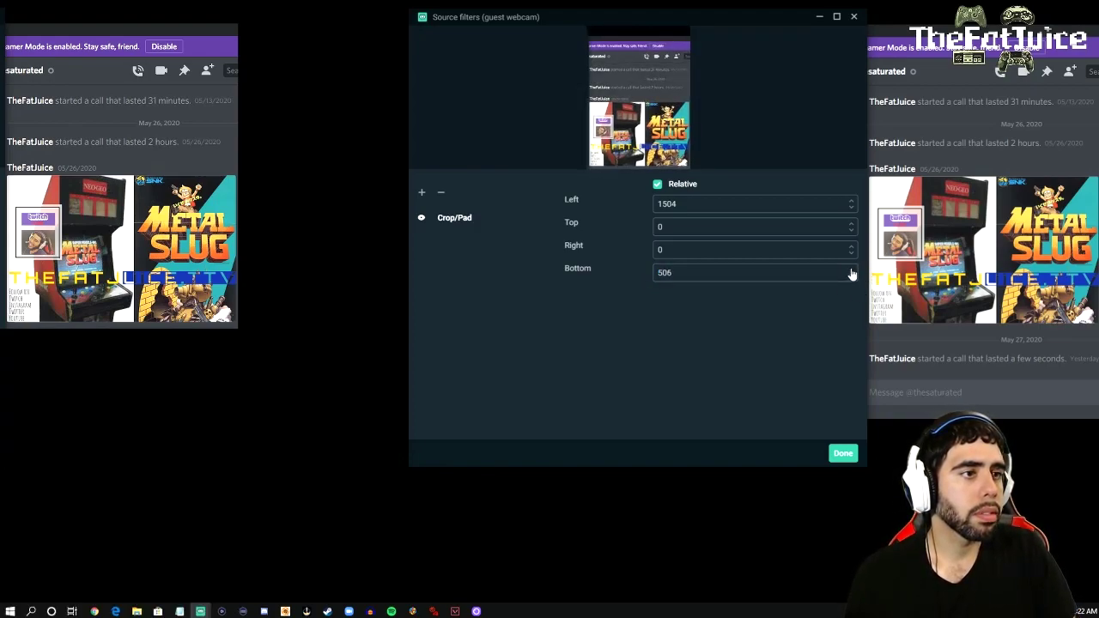
scroll(852, 274, up, 3)
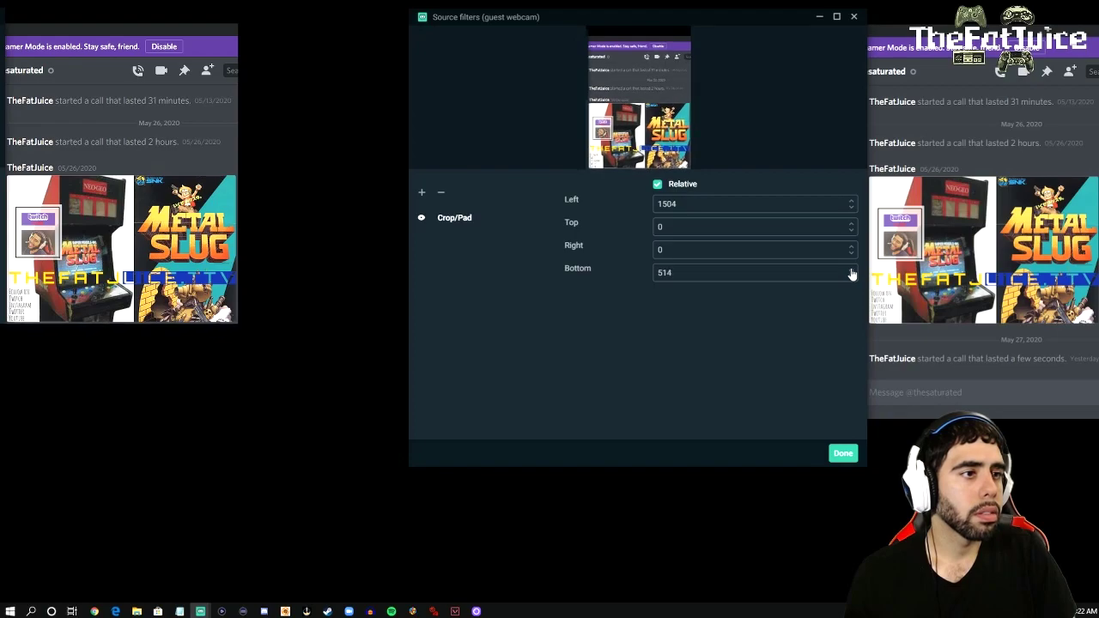
scroll(851, 274, up, 1)
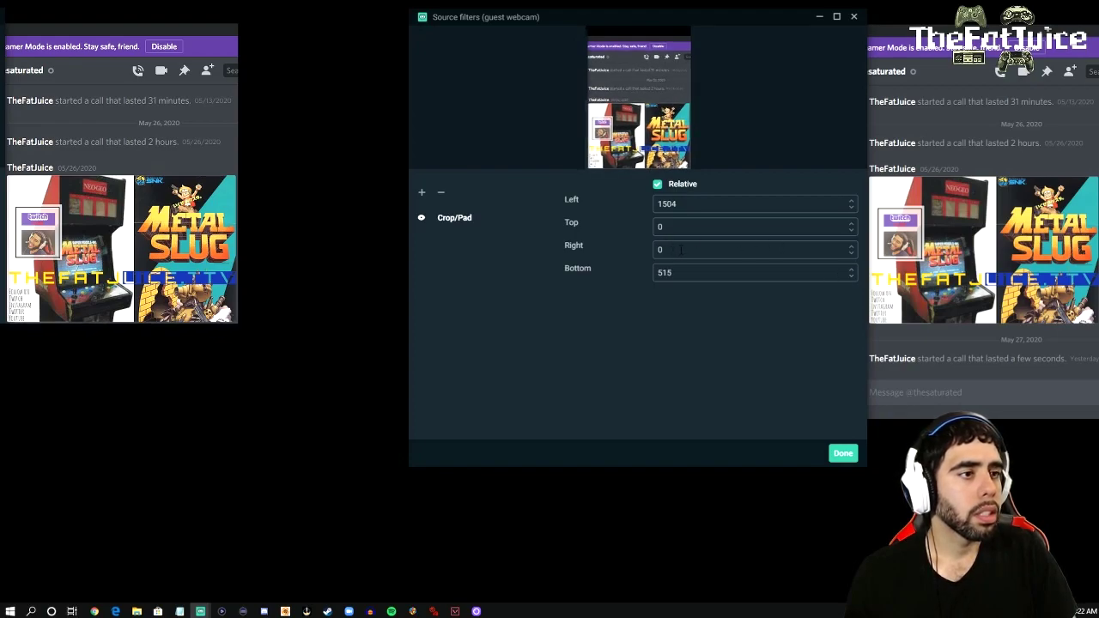
scroll(851, 252, up, 1)
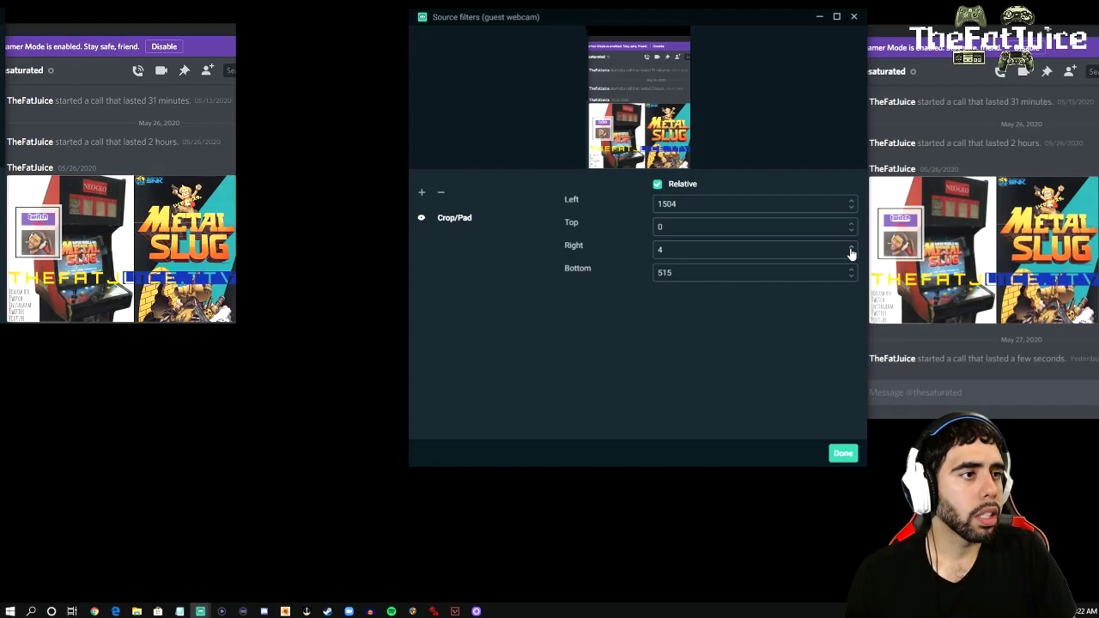
scroll(850, 252, up, 1)
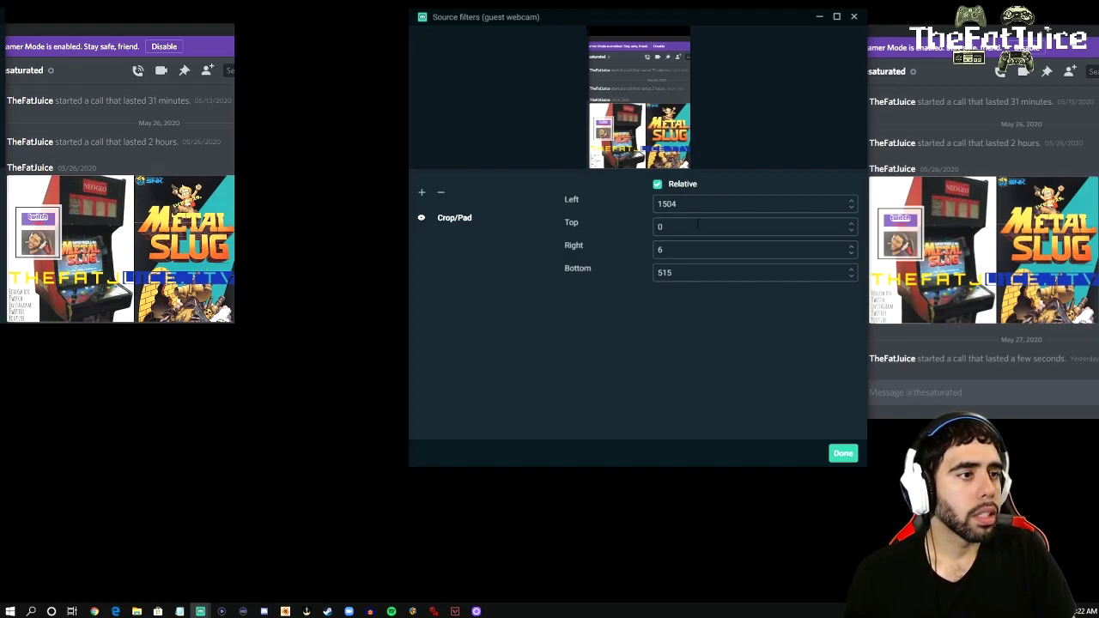
text(200)
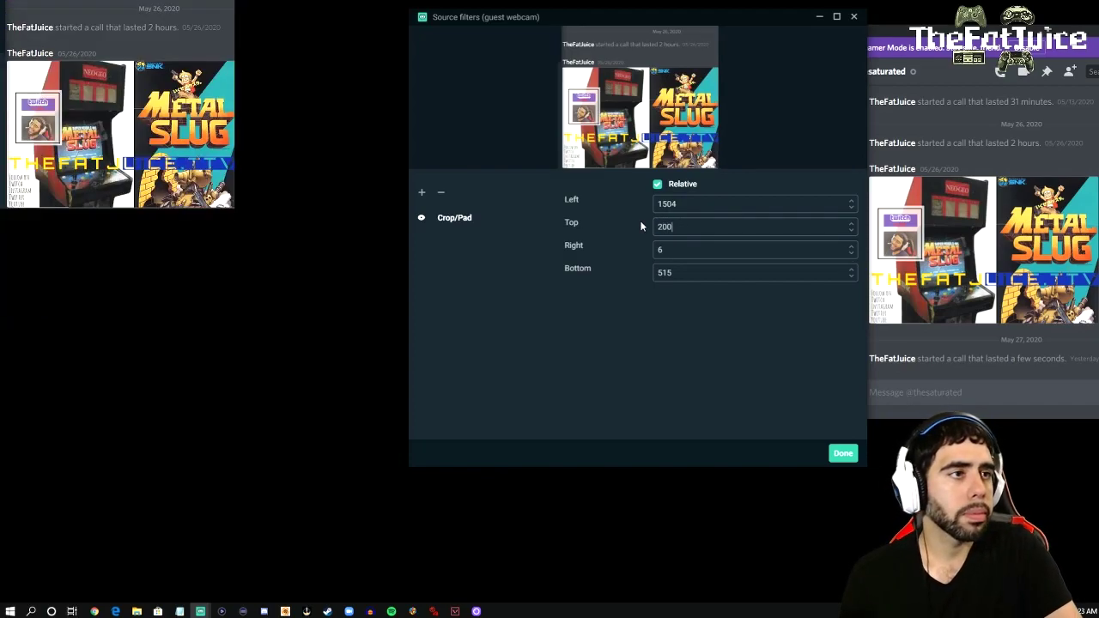
Fine-tune the crop to Left 1518, Top 308, Right 6, Bottom 515 and close.
key(ctrl+a)
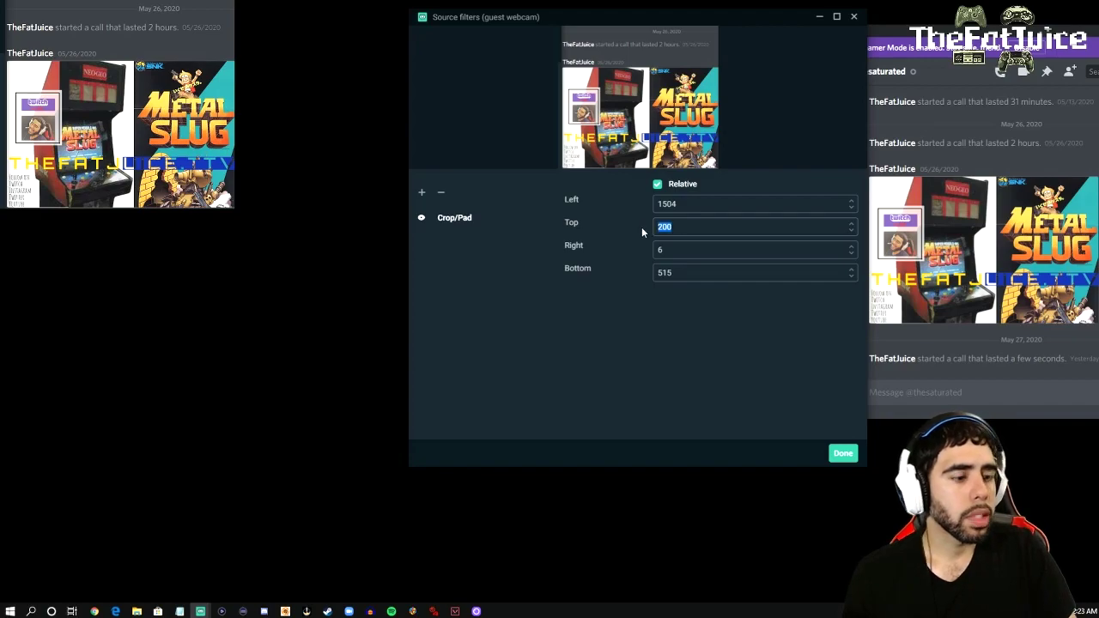
text(300)
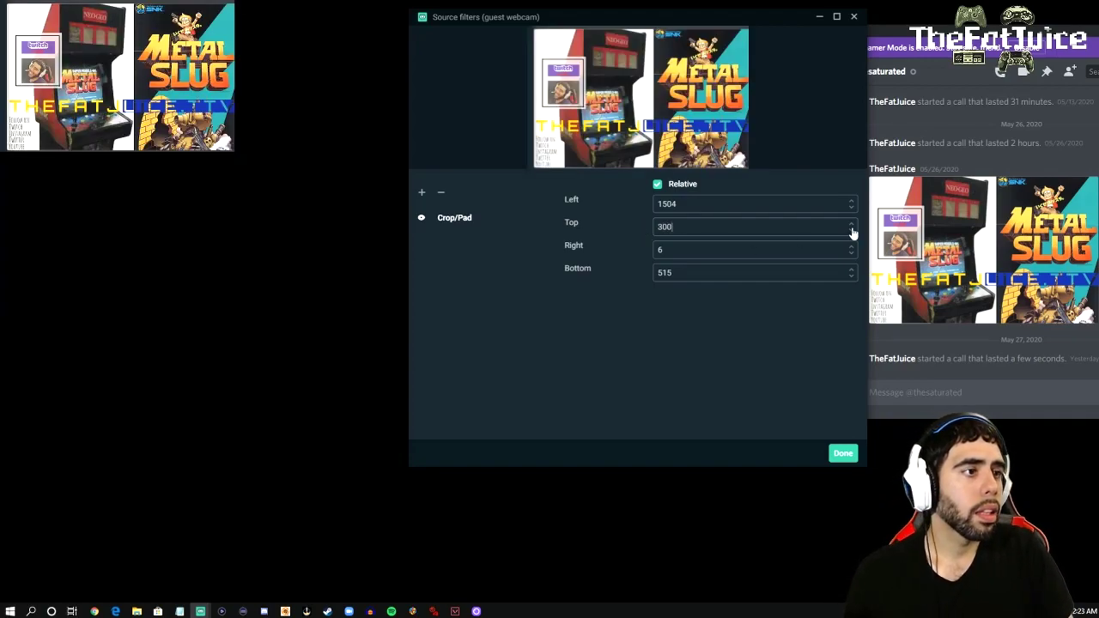
click(853, 224)
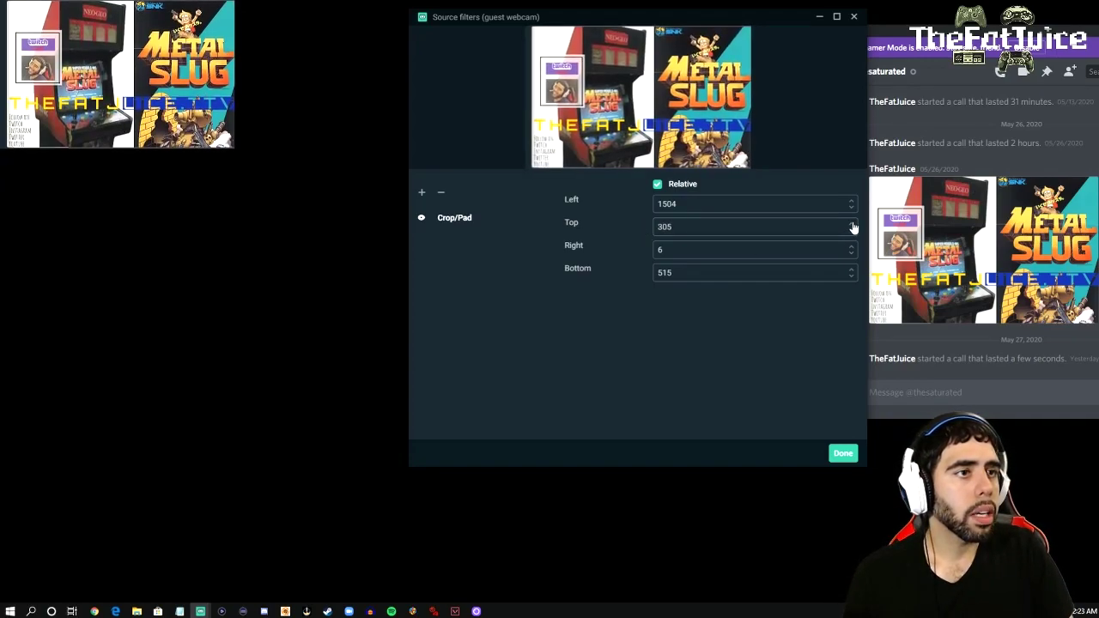
click(853, 224)
click(852, 224)
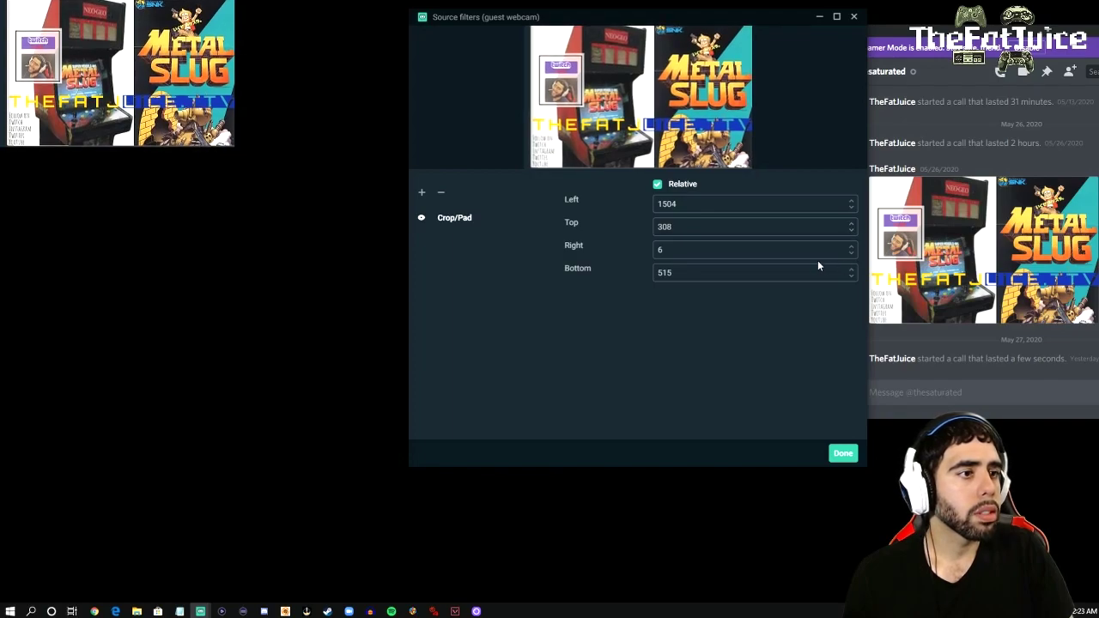
click(853, 201)
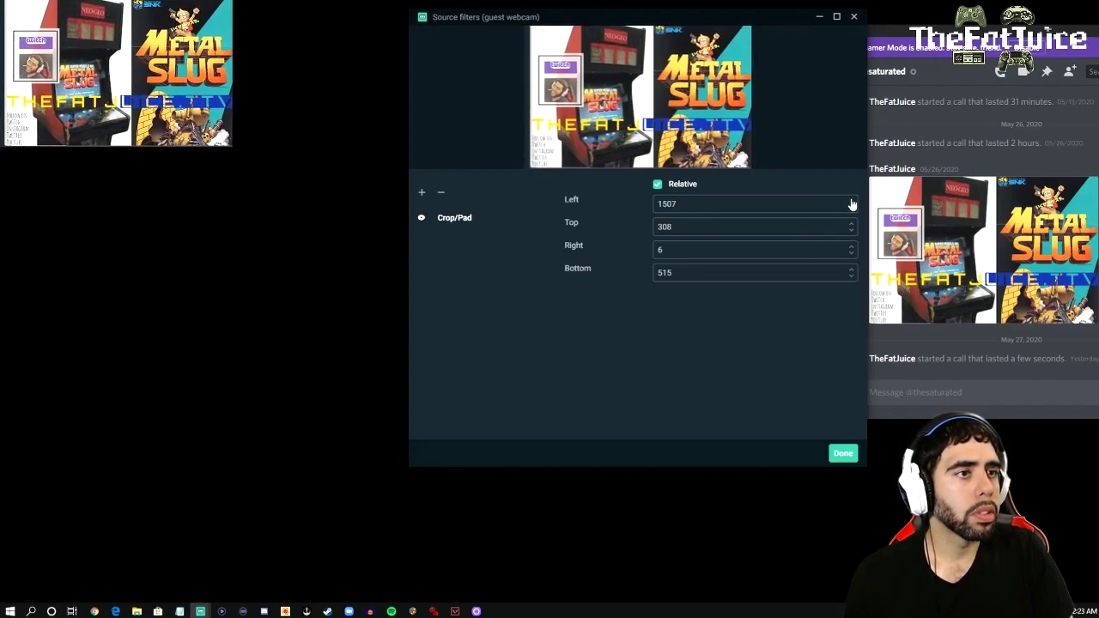
click(852, 201)
click(852, 200)
click(852, 201)
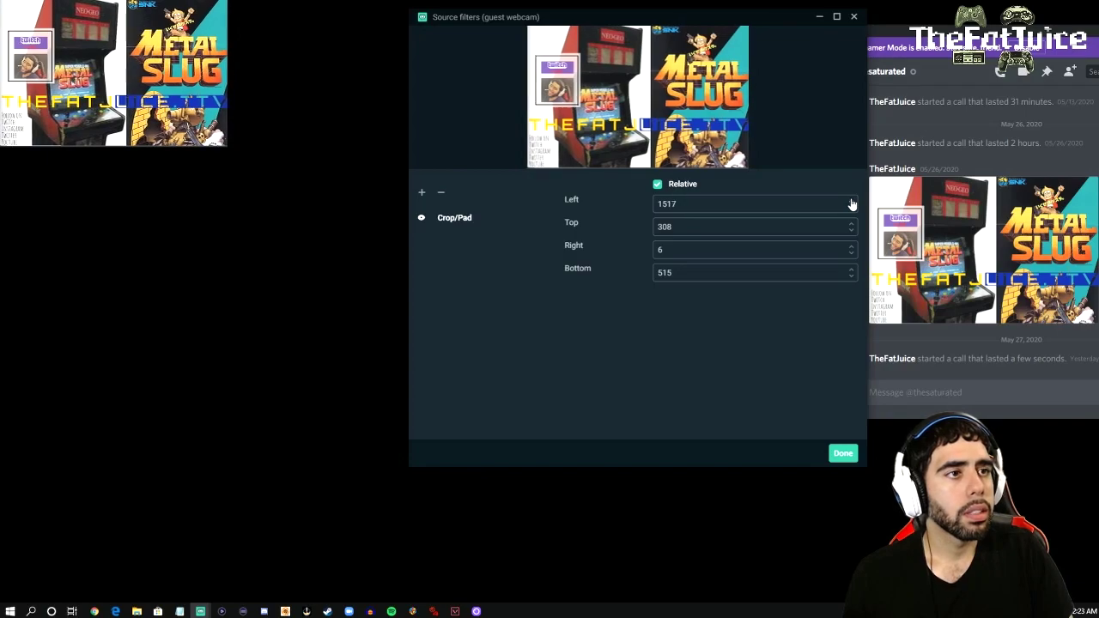
click(853, 201)
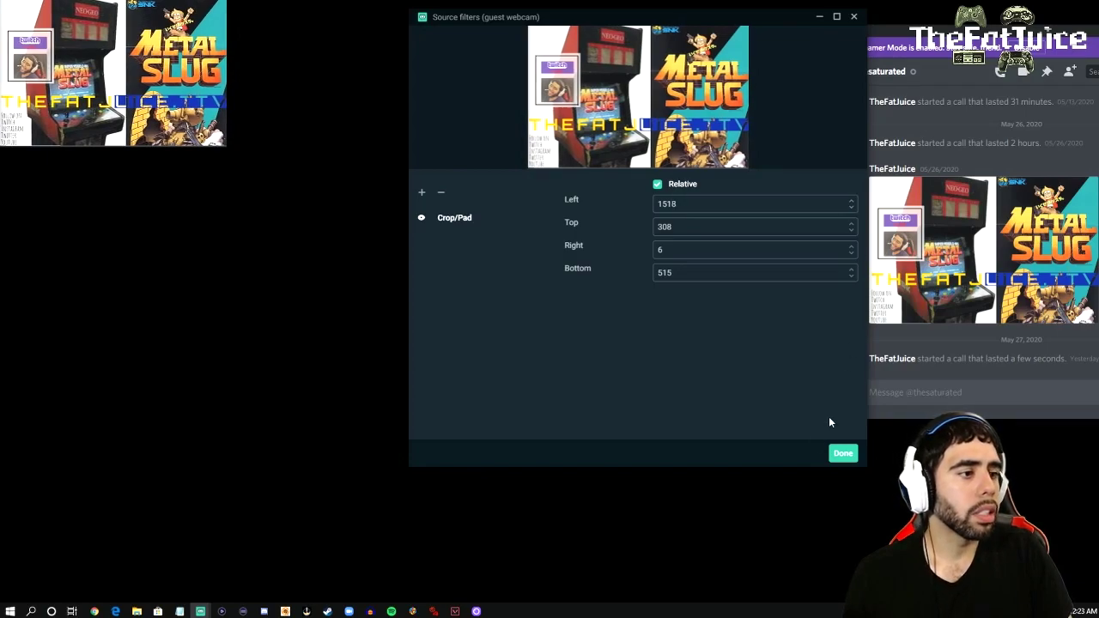
click(845, 455)
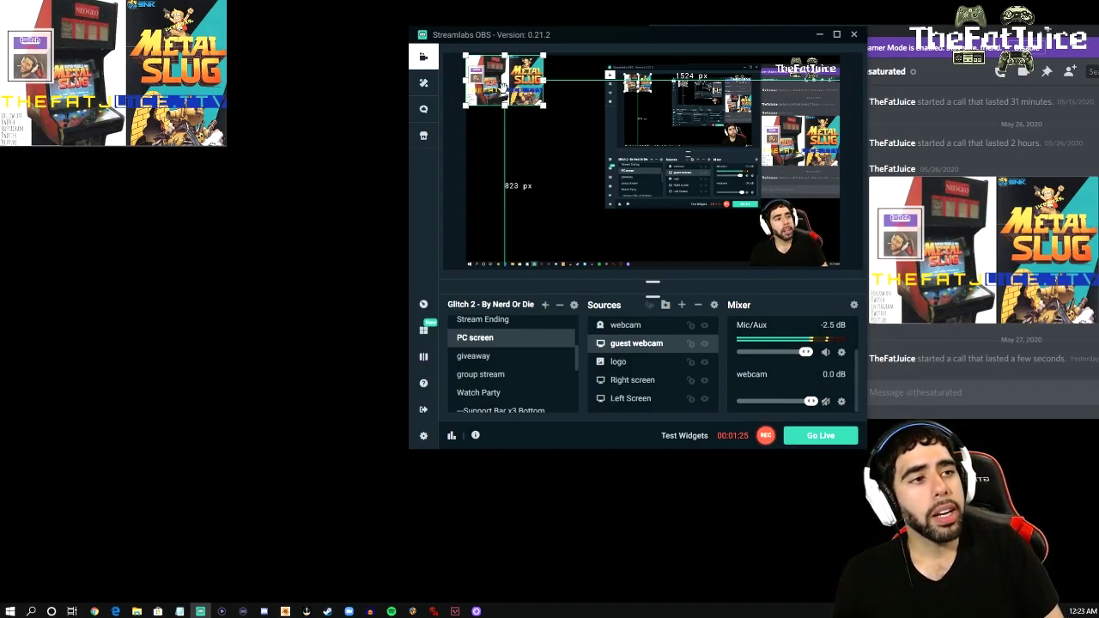
Drag the cropped guest webcam down to the bottom-left corner beside the host webcam.
mouse_move(504, 79)
mouse_down()
mouse_move(530, 197)
mouse_move(570, 196)
mouse_move(518, 189)
mouse_move(524, 201)
mouse_move(581, 215)
mouse_move(533, 187)
mouse_move(503, 223)
mouse_move(531, 199)
mouse_move(546, 216)
mouse_move(504, 211)
mouse_move(543, 221)
mouse_move(513, 182)
mouse_move(537, 209)
mouse_move(498, 223)
mouse_move(504, 240)
mouse_up()
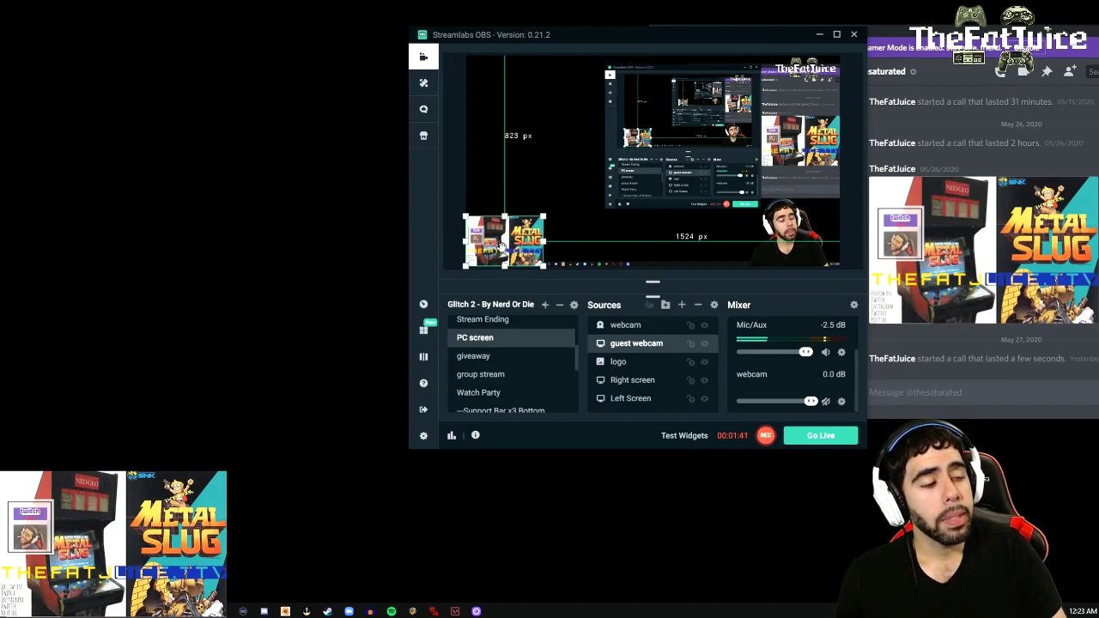
Add a Chroma Key filter to guest webcam, keeping its Crop/Pad filter, and close filters.
right_click(646, 348)
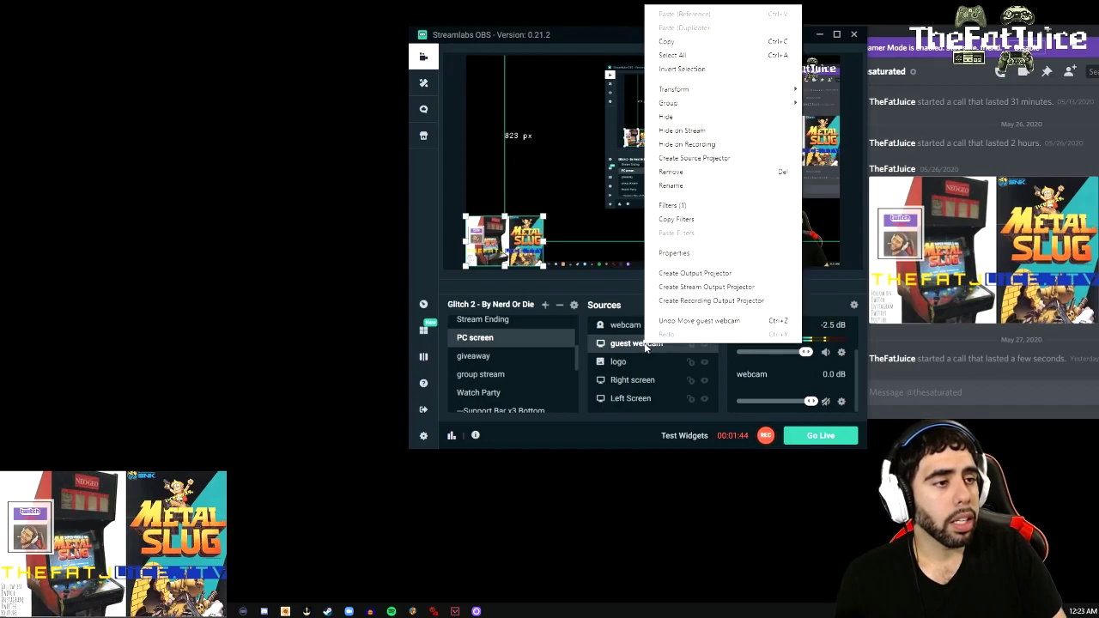
click(672, 206)
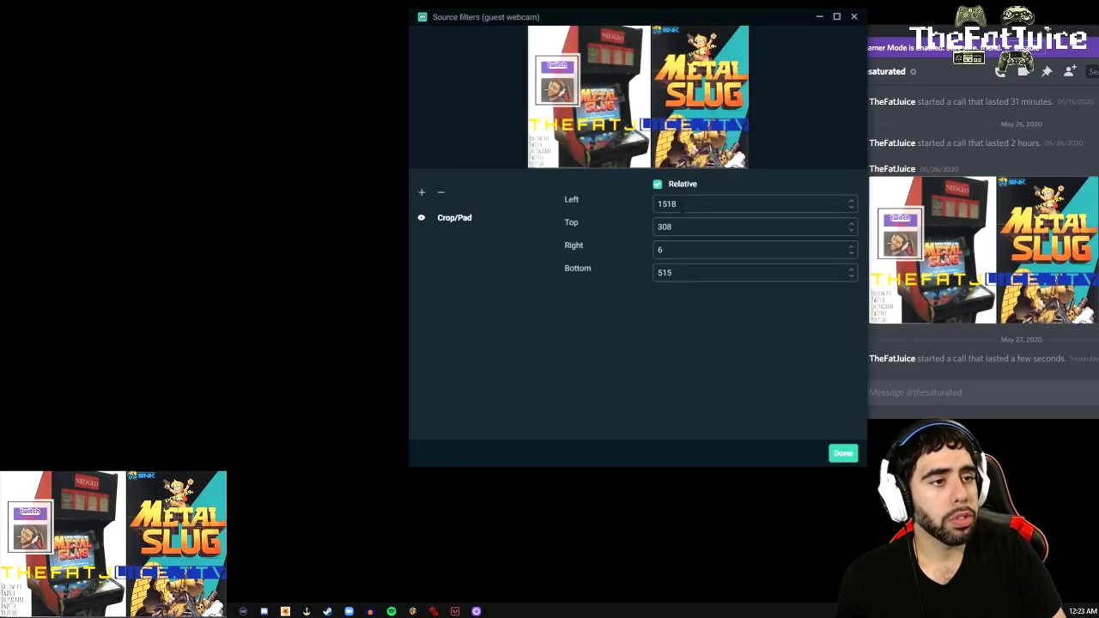
click(421, 195)
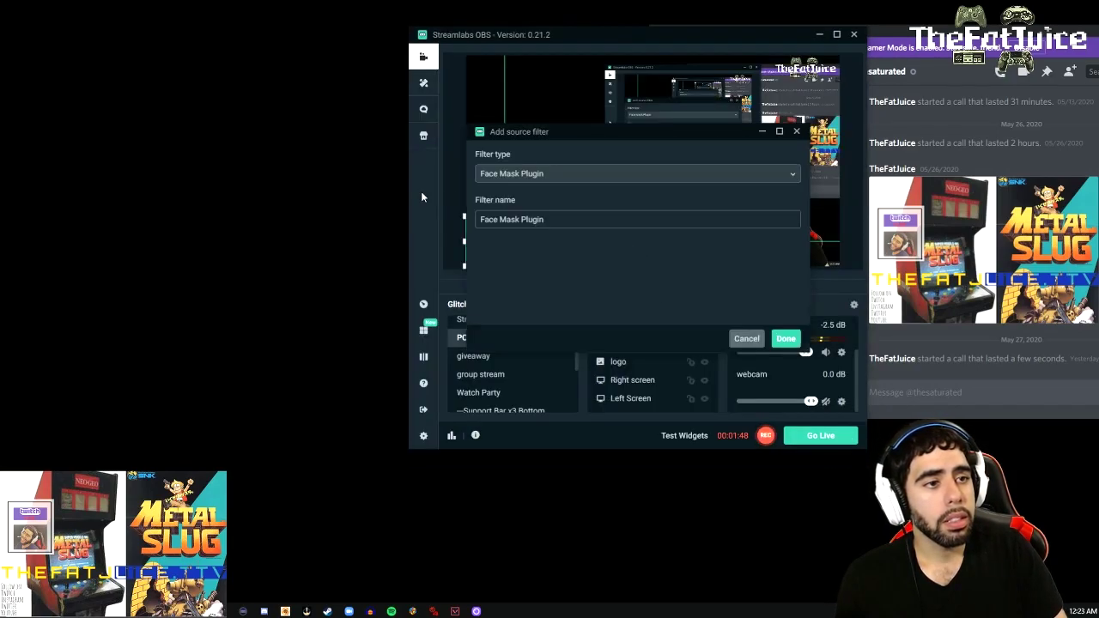
click(526, 174)
scroll(528, 235, down, 1)
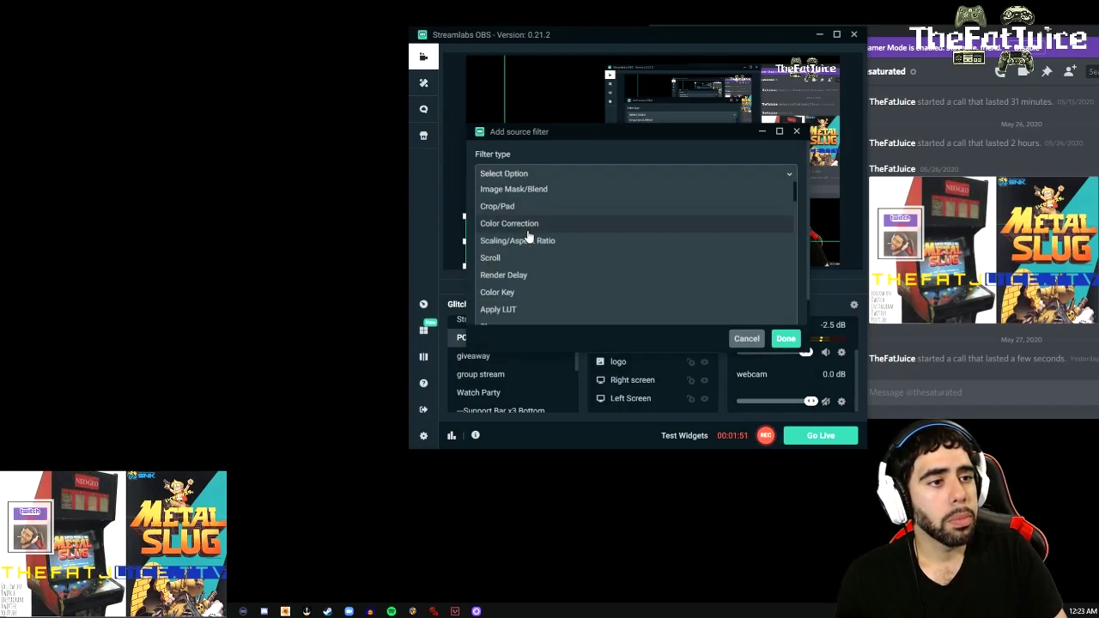
scroll(557, 267, down, 1)
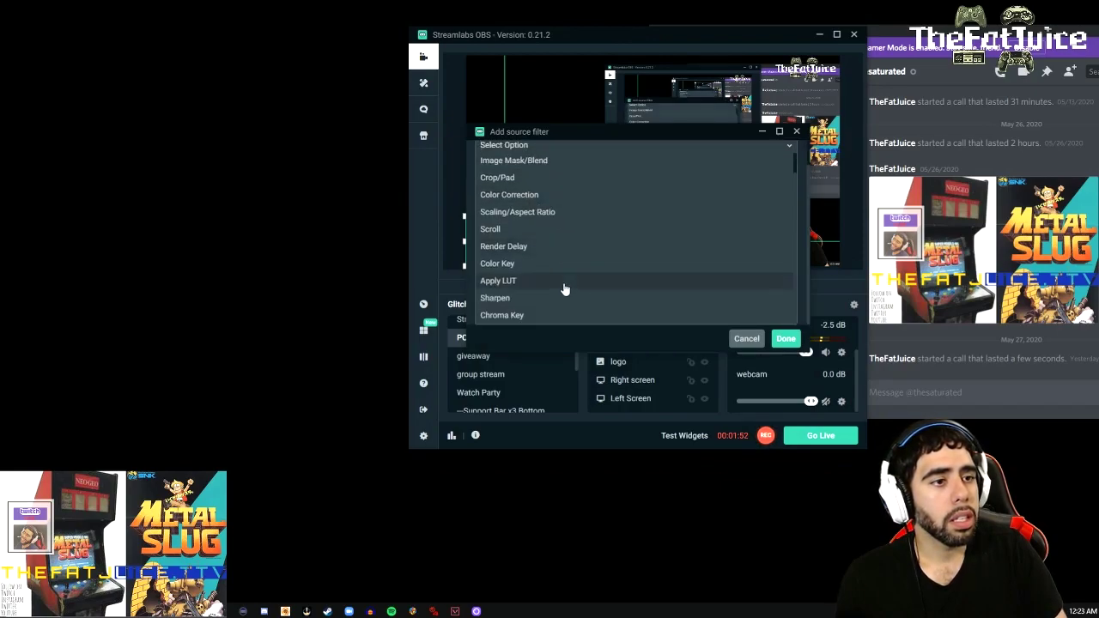
click(506, 315)
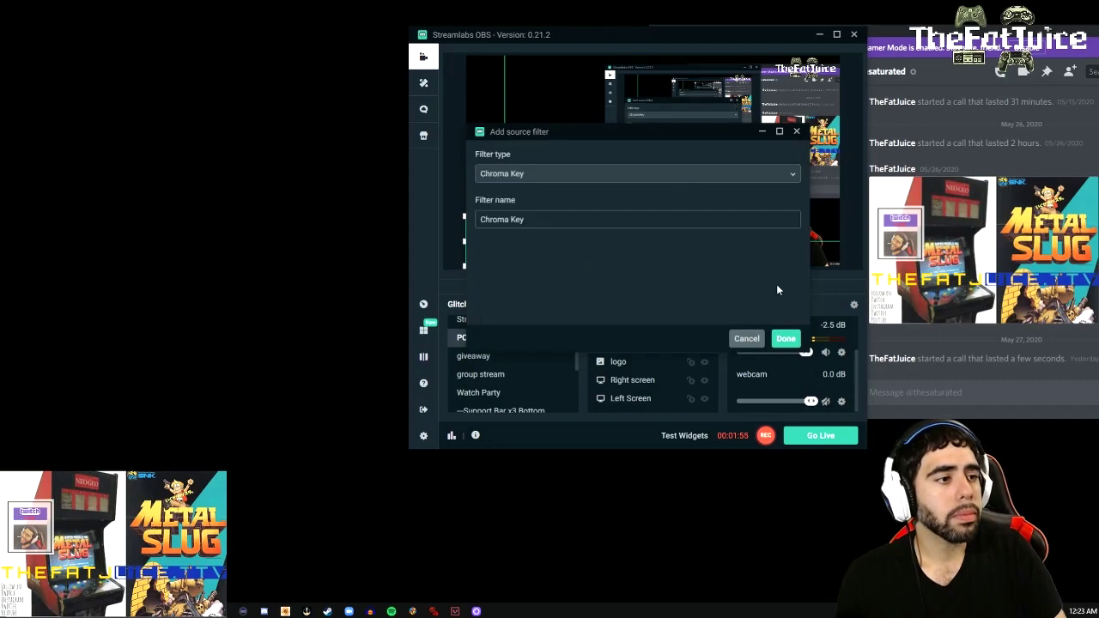
click(787, 340)
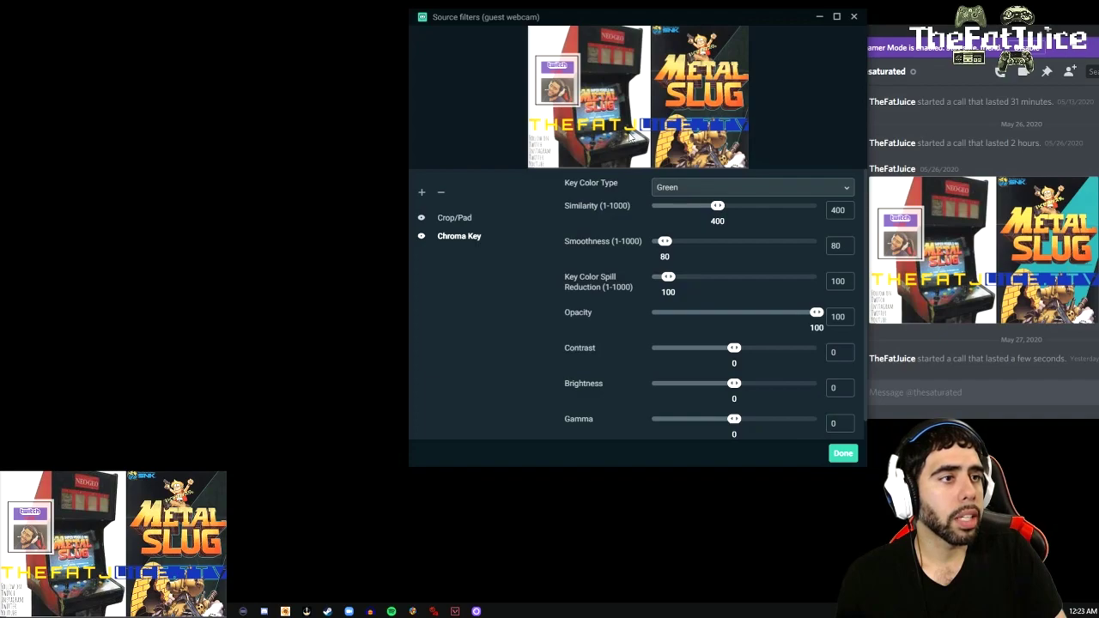
click(843, 454)
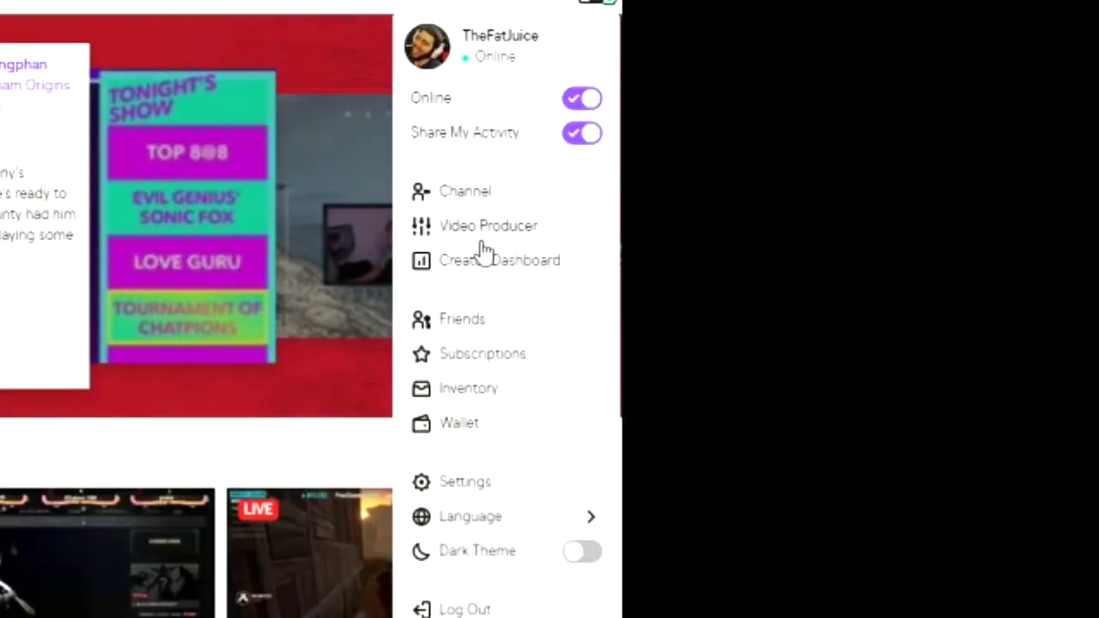
Open the Twitch Creator Dashboard and pop My Chat out into a separate window.
click(538, 273)
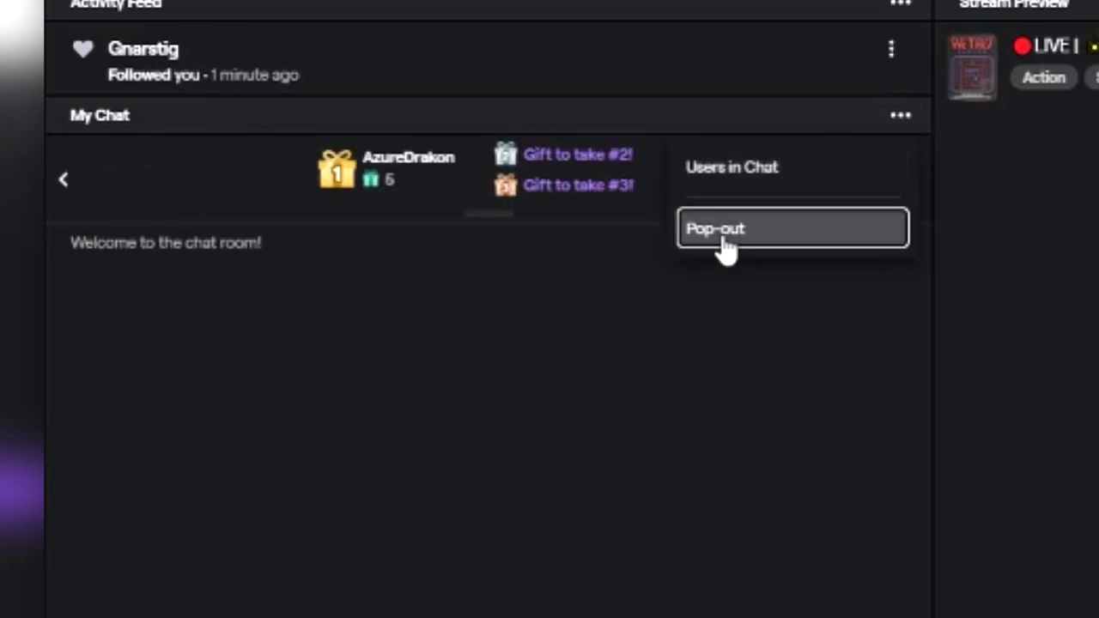
click(792, 227)
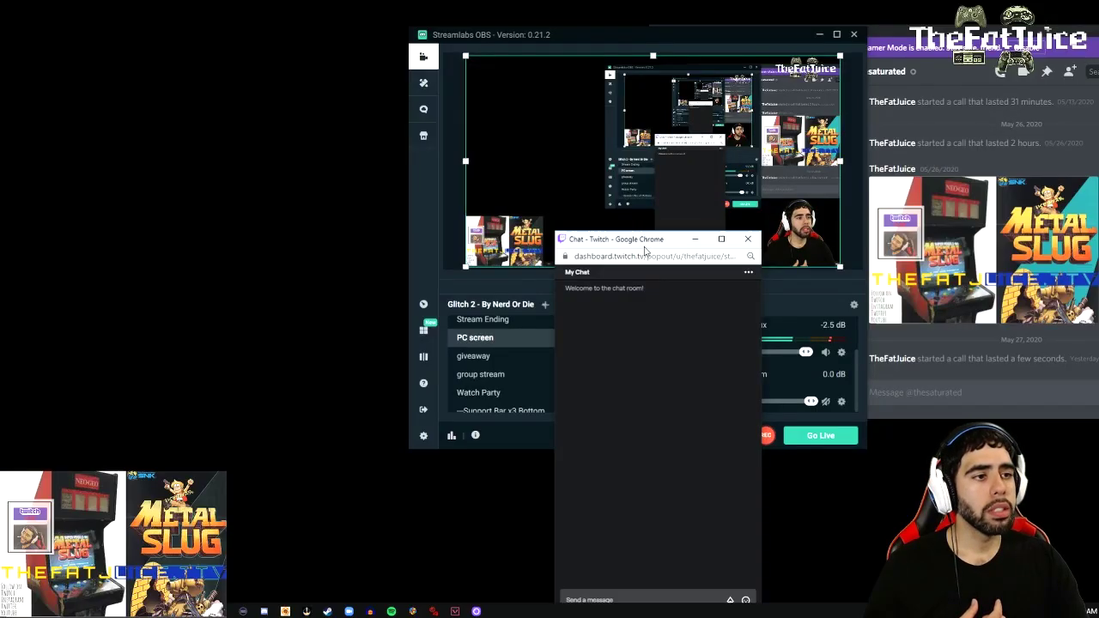
Drag the popped-out chat to the upper-left and enlarge it from its bottom-right corner.
drag(645, 249, 247, 44)
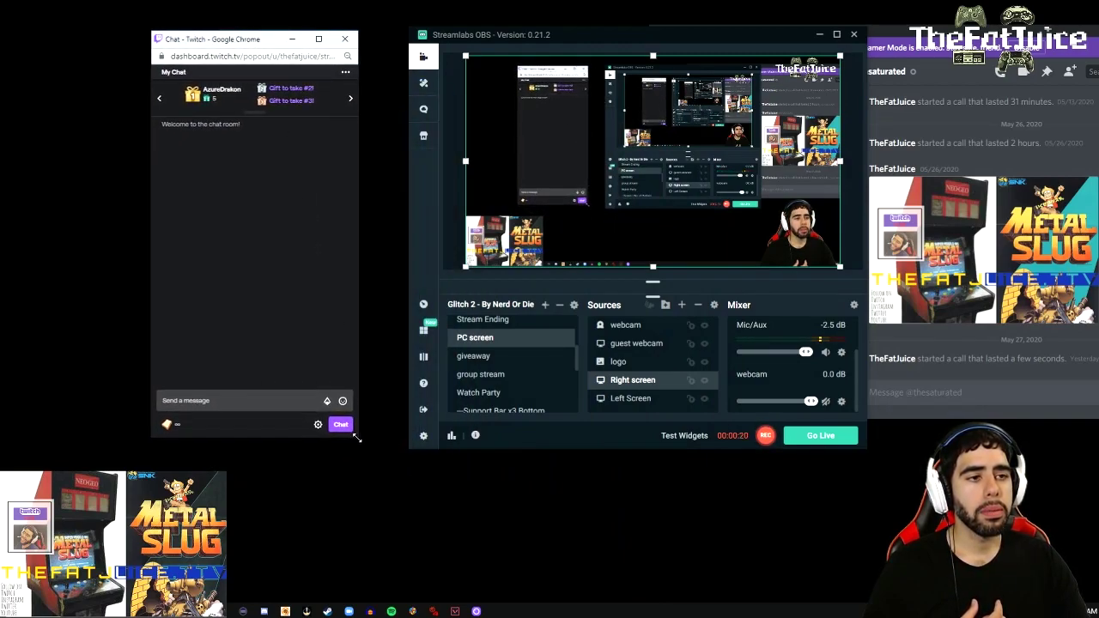
drag(357, 438, 399, 480)
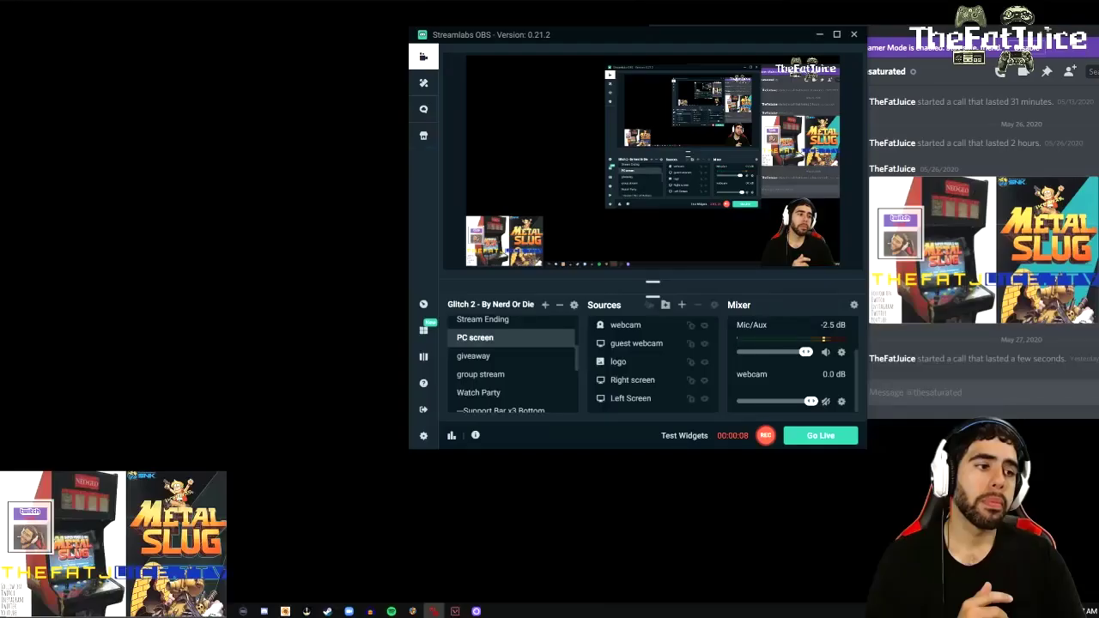
Switch over to the Gears of War 4 game window.
click(704, 381)
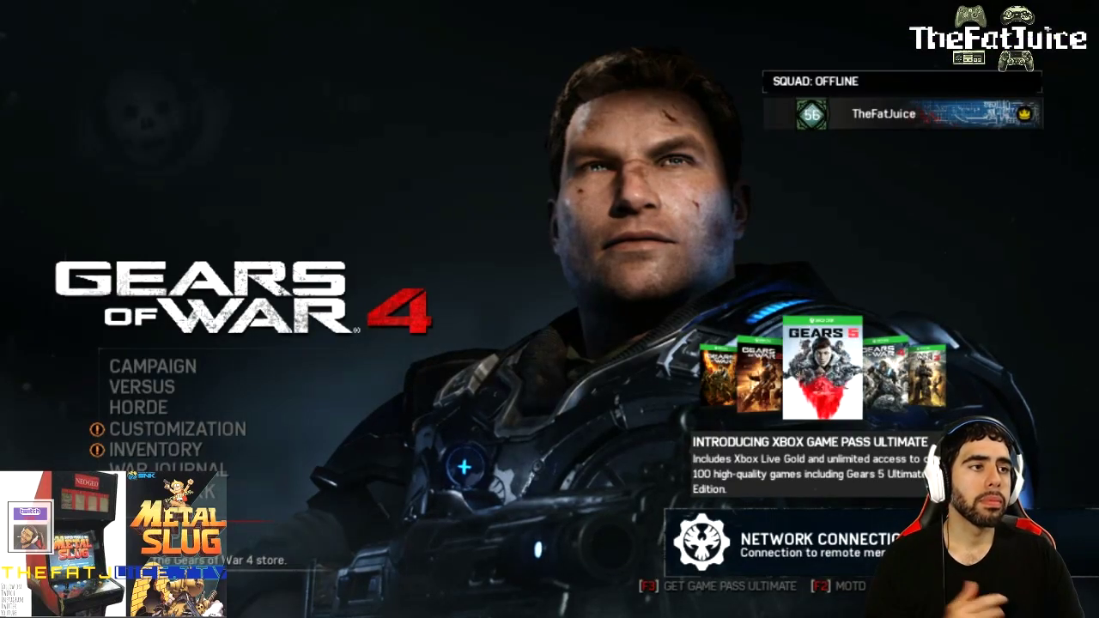